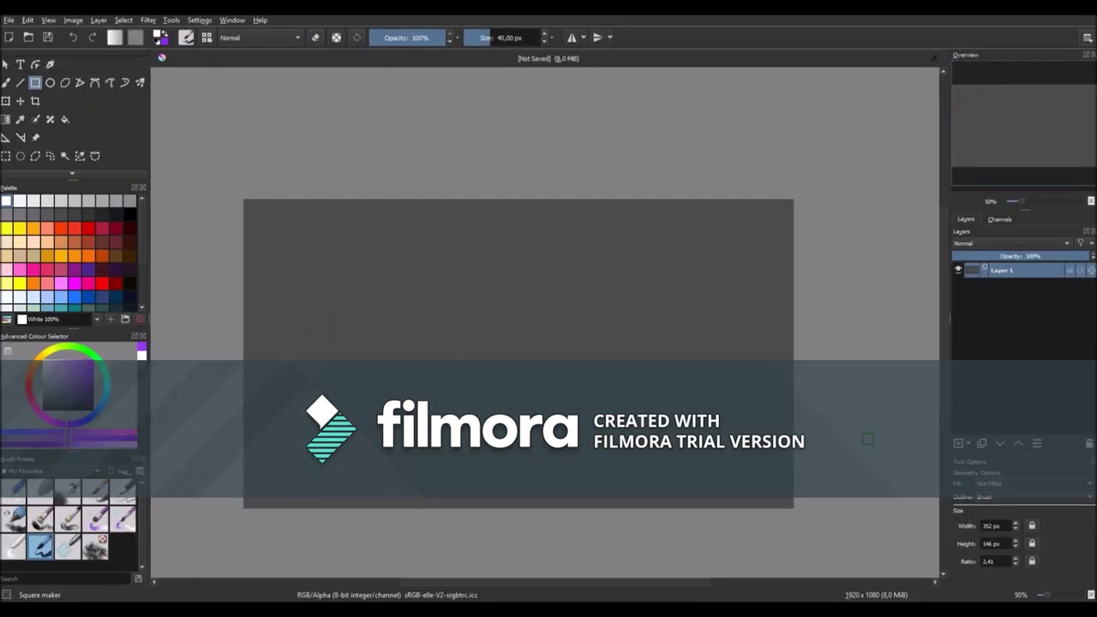
Add a new paint layer and set the rectangle options to Not Filled with a Brush outline.
click(958, 443)
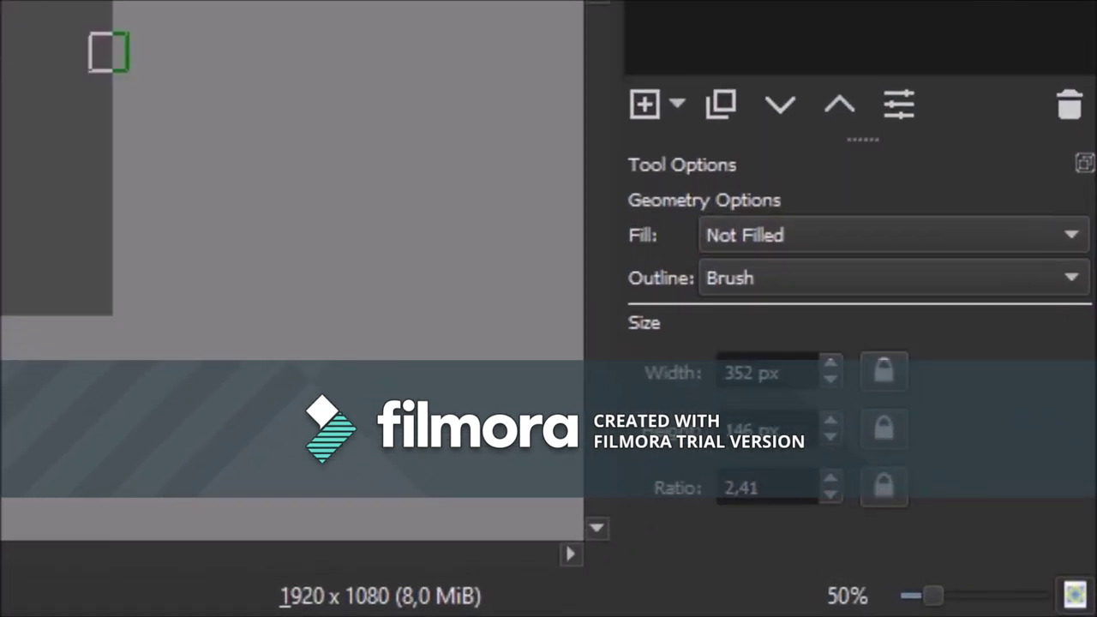
click(910, 267)
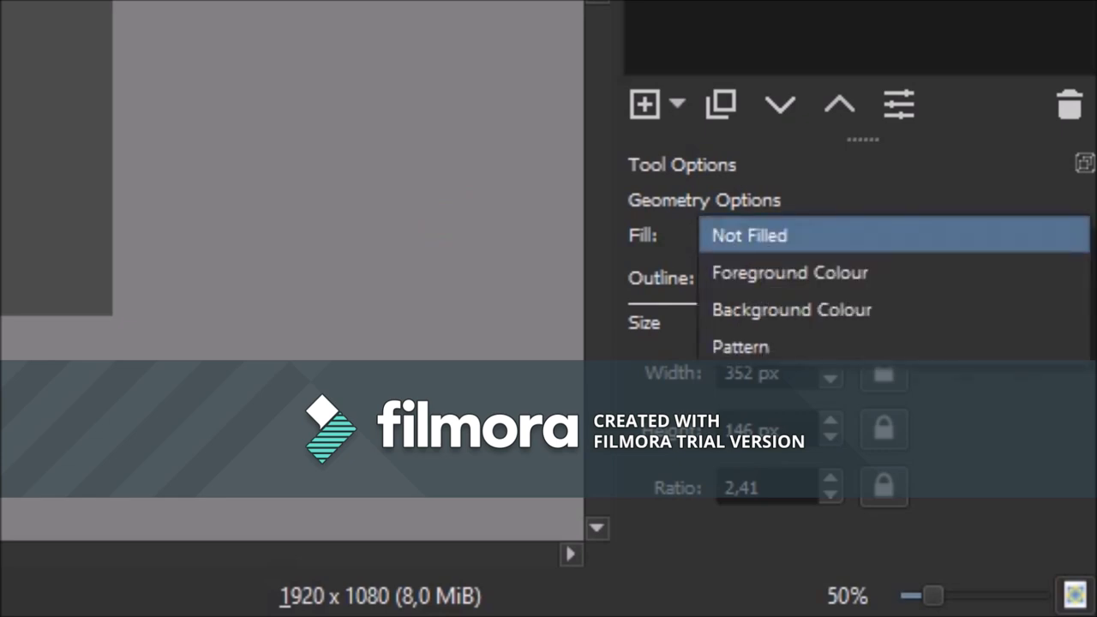
click(894, 235)
click(894, 278)
click(894, 278)
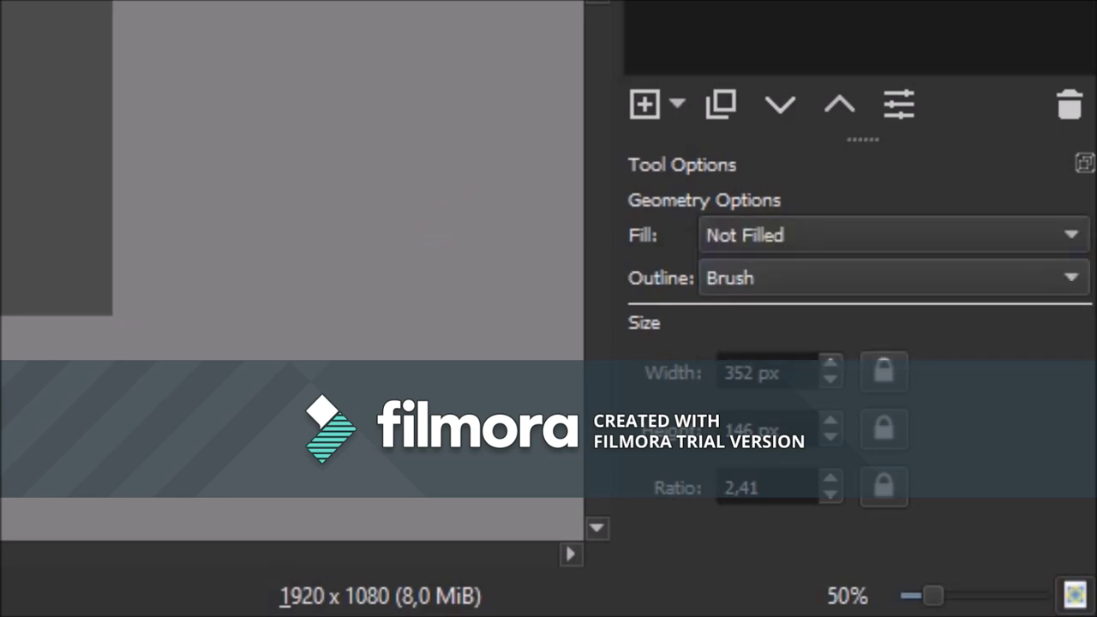
Set the rectangle's size to 1280 px wide and 720 px high.
click(782, 372)
key(BackSpace)
key(BackSpace)
key(BackSpace)
key(BackSpace)
key(BackSpace)
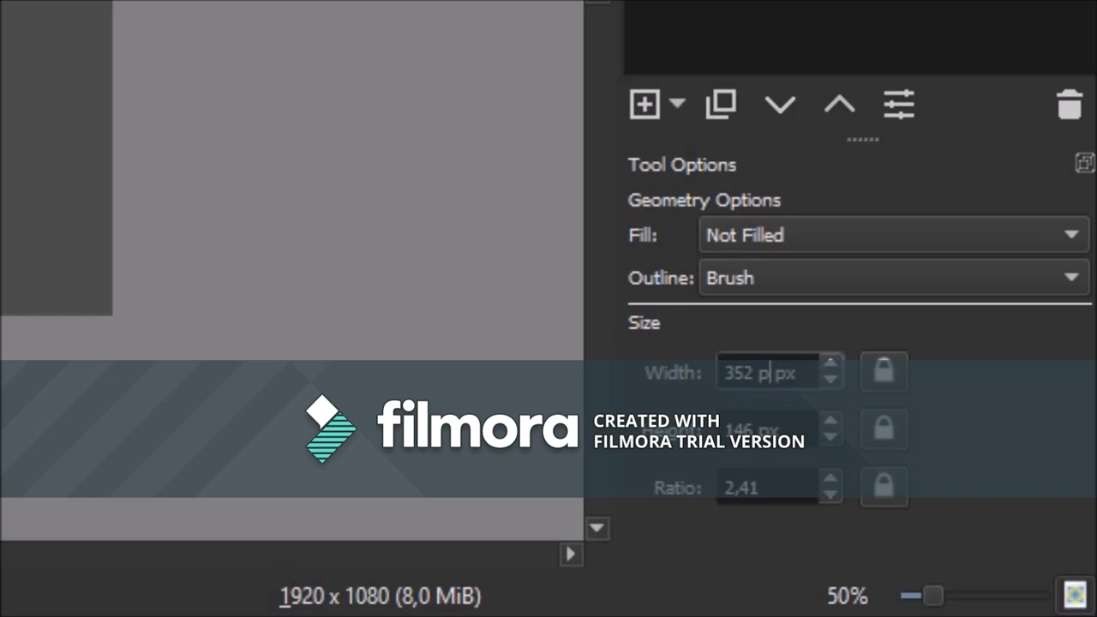
key(BackSpace)
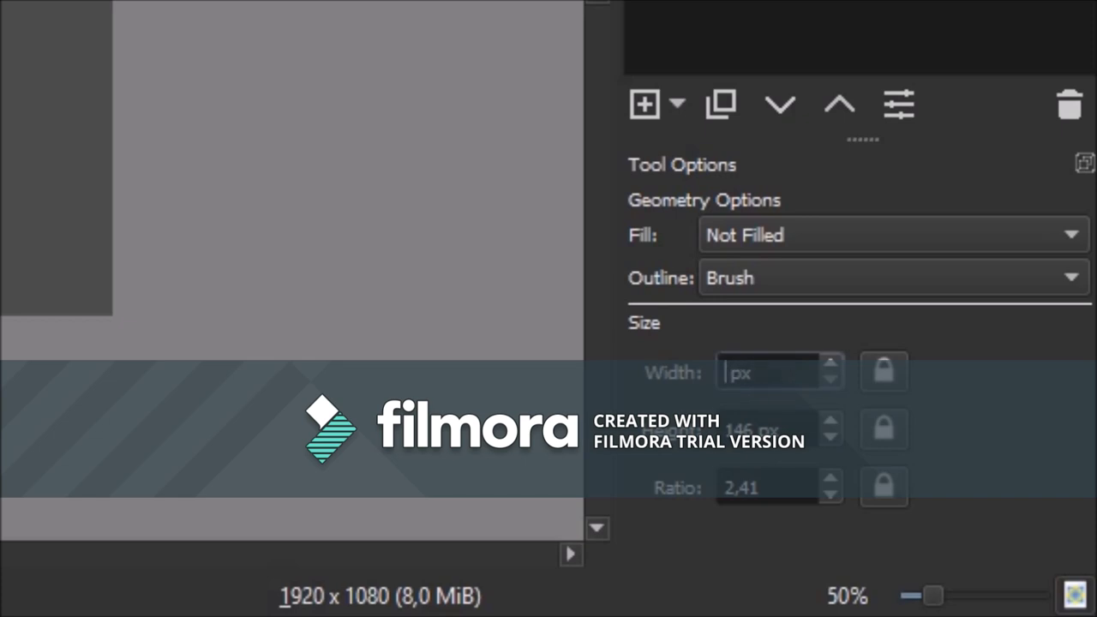
text(1280)
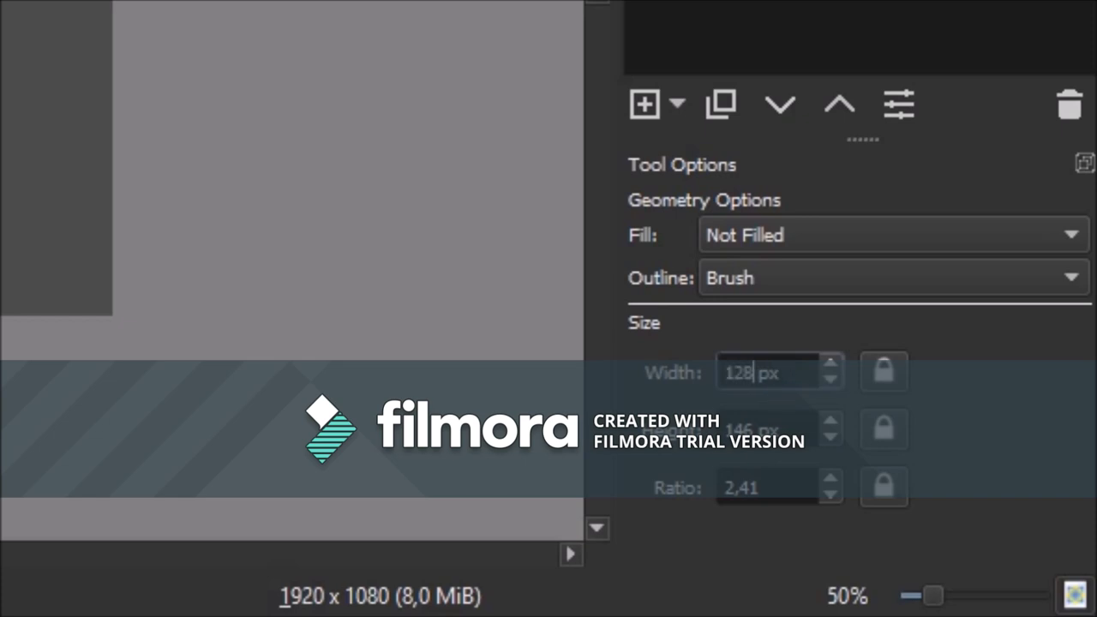
key(Tab)
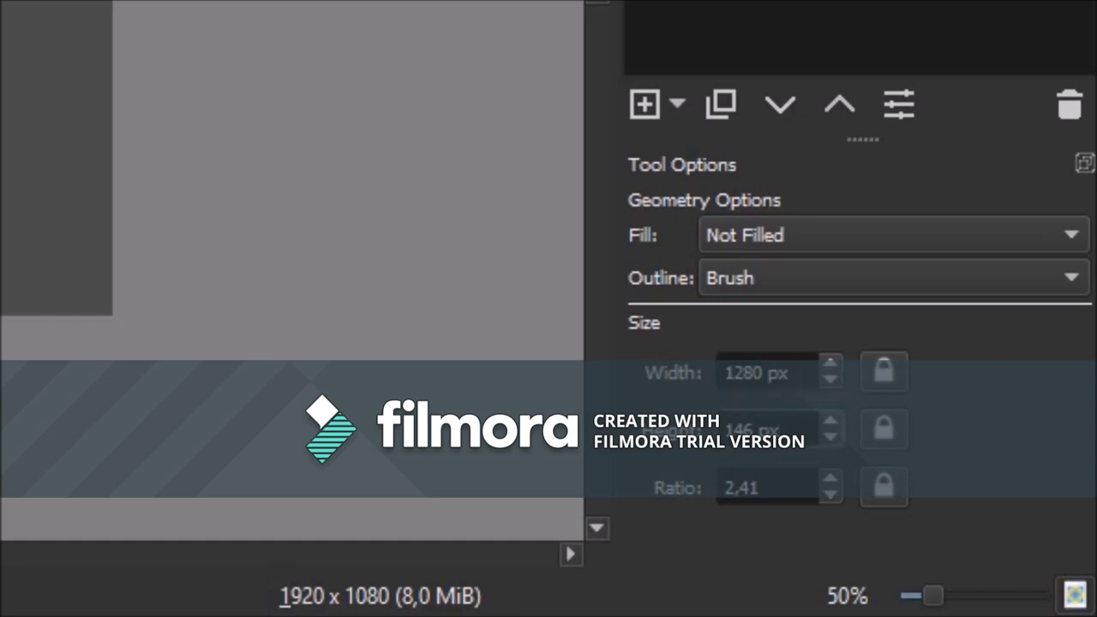
key(BackSpace)
key(BackSpace)
key(BackSpace)
text(720)
key(Return)
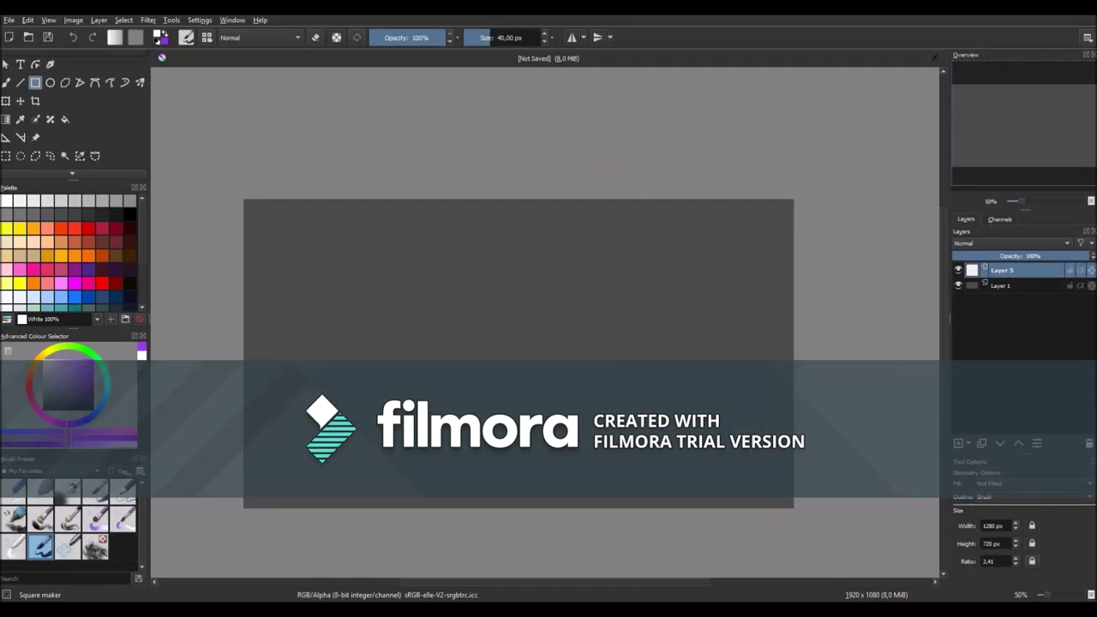
Set the brush size to 10 px.
right_click(502, 38)
text(10)
key(Return)
Choose white as the foreground colour and draw the 1280 × 720 px rectangle outline around the middle of the canvas.
click(158, 36)
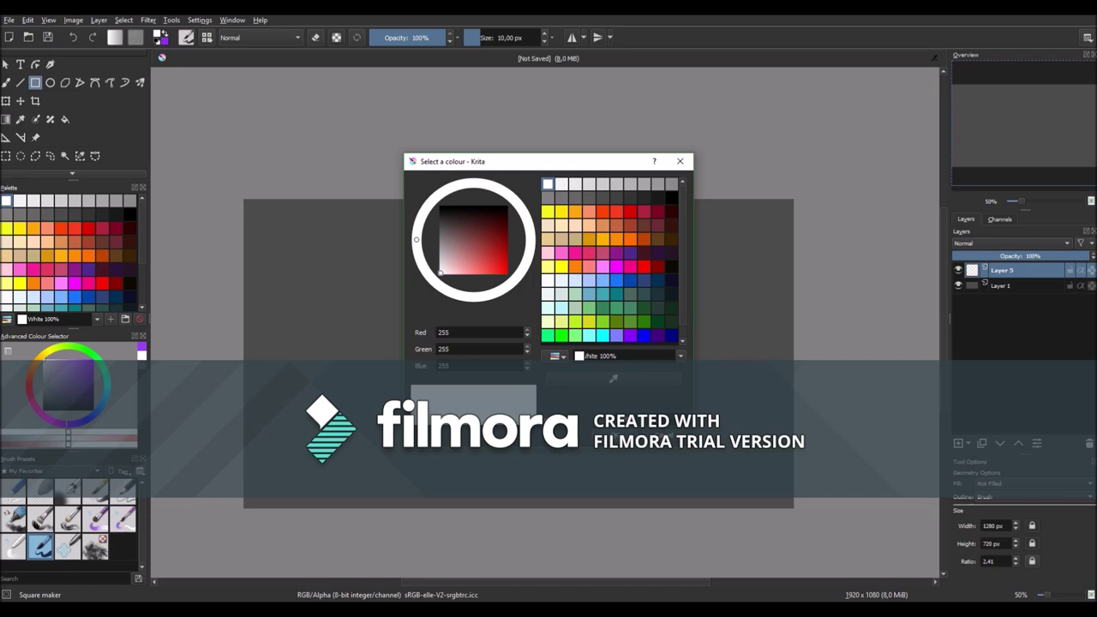
double_click(548, 184)
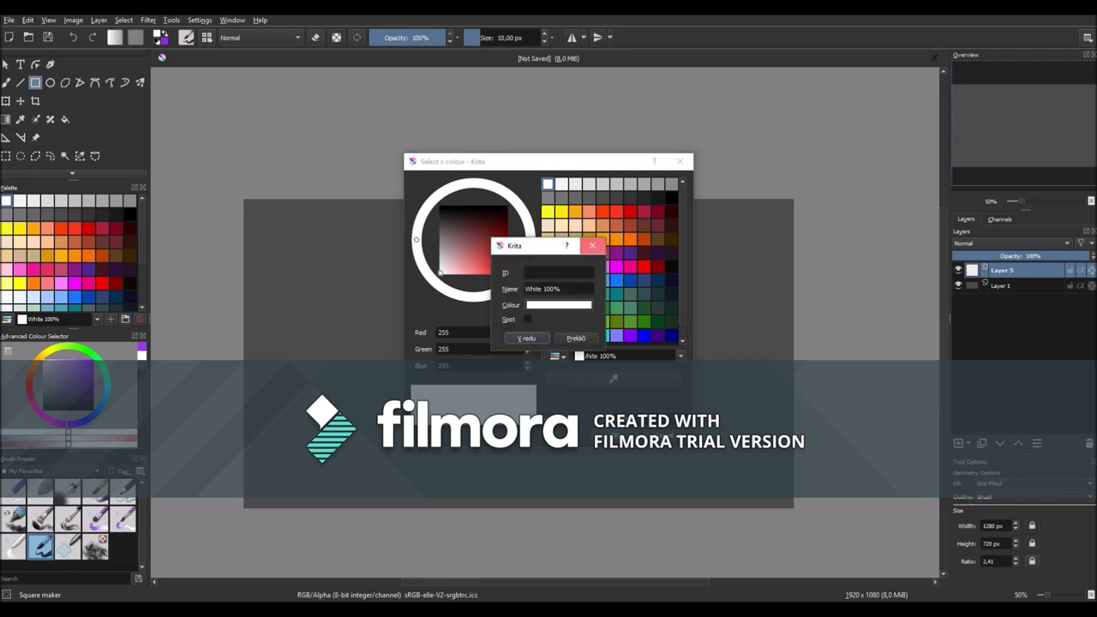
click(593, 245)
click(612, 435)
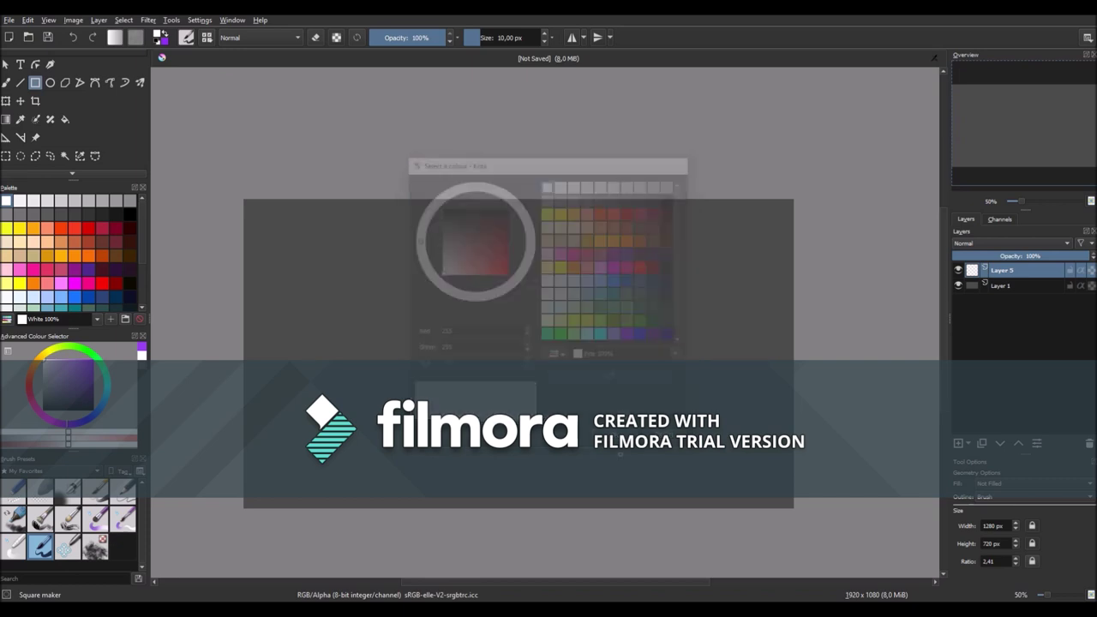
drag(381, 268, 332, 251)
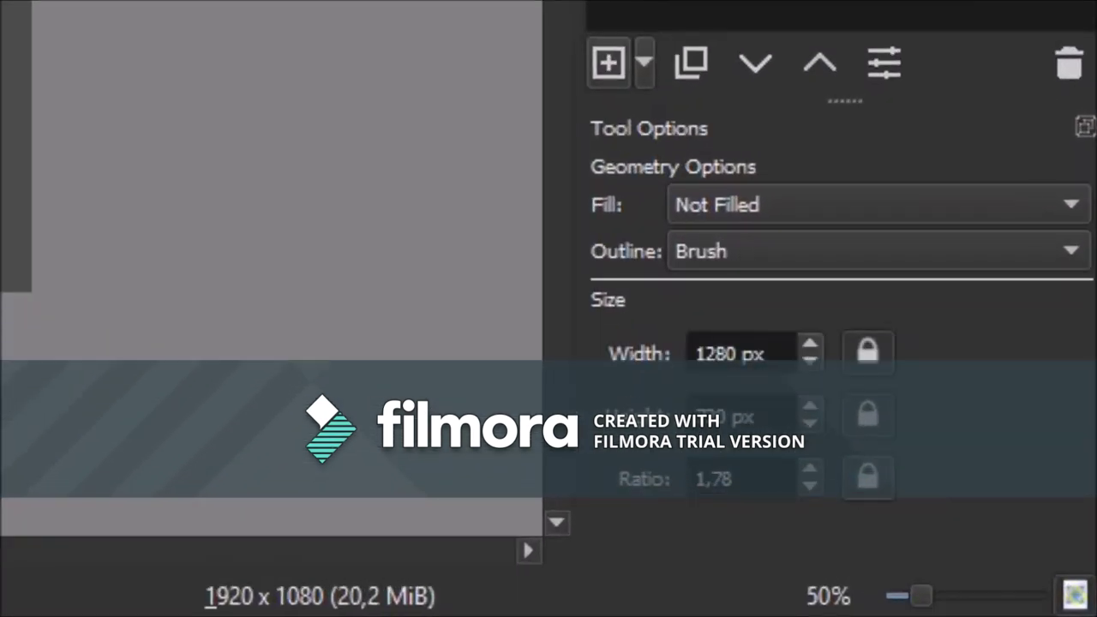
Set the size for a second rectangle on Layer 6 to 1260 px wide and 700 px high.
click(737, 353)
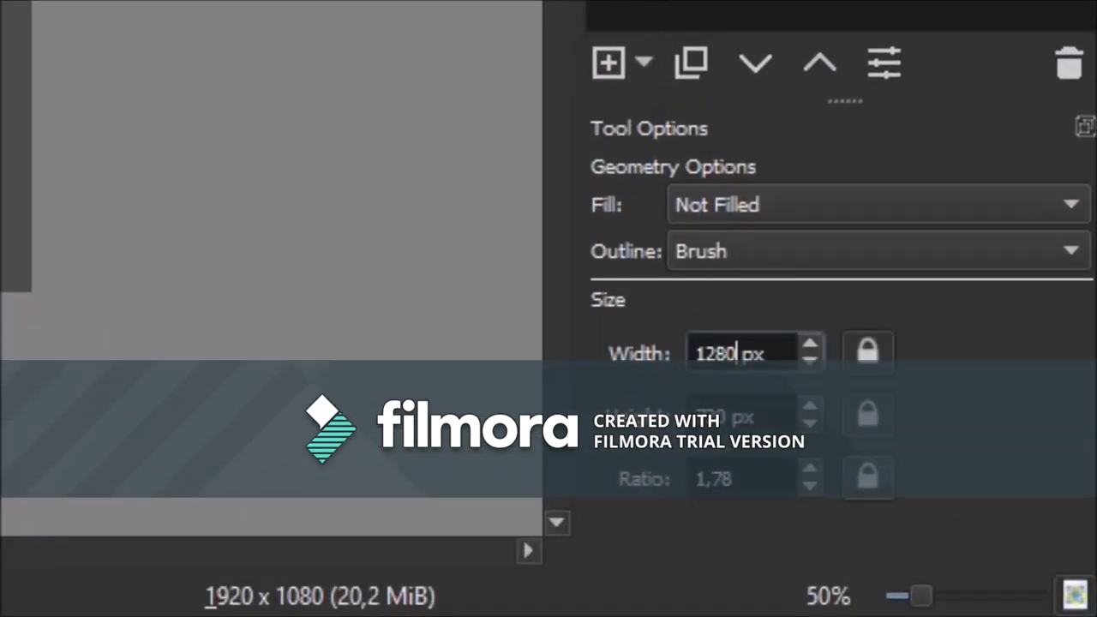
key(BackSpace)
key(BackSpace)
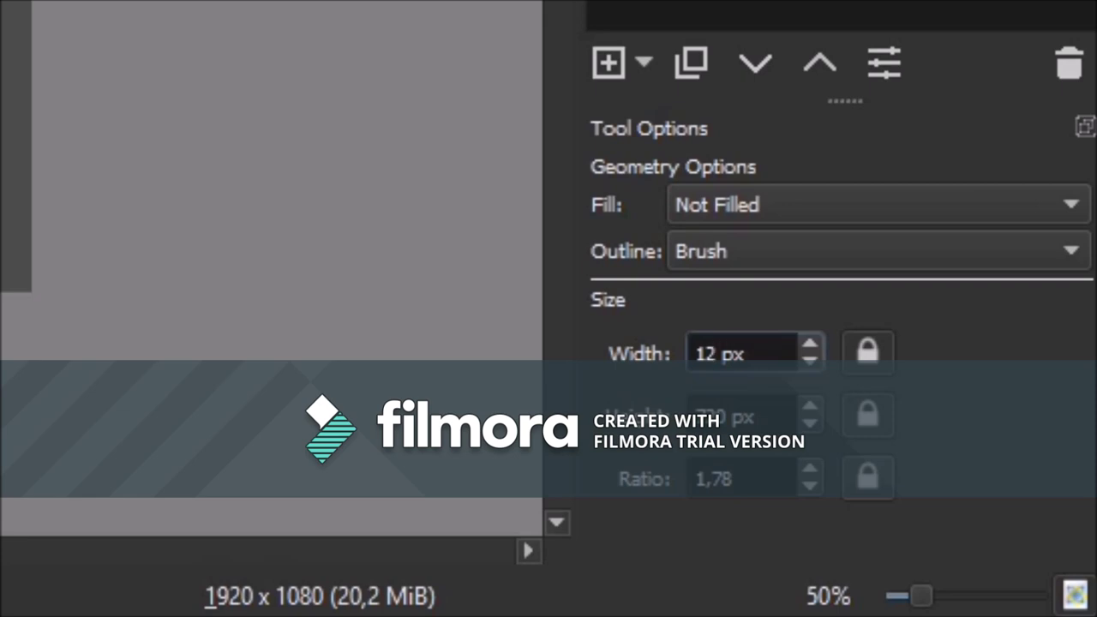
text(60)
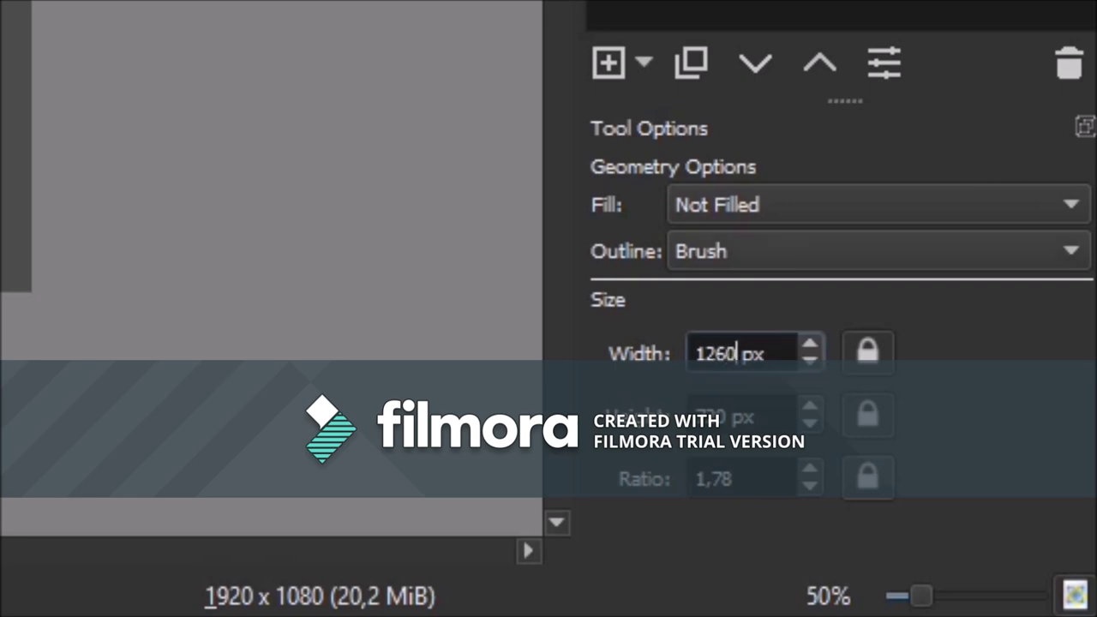
key(Return)
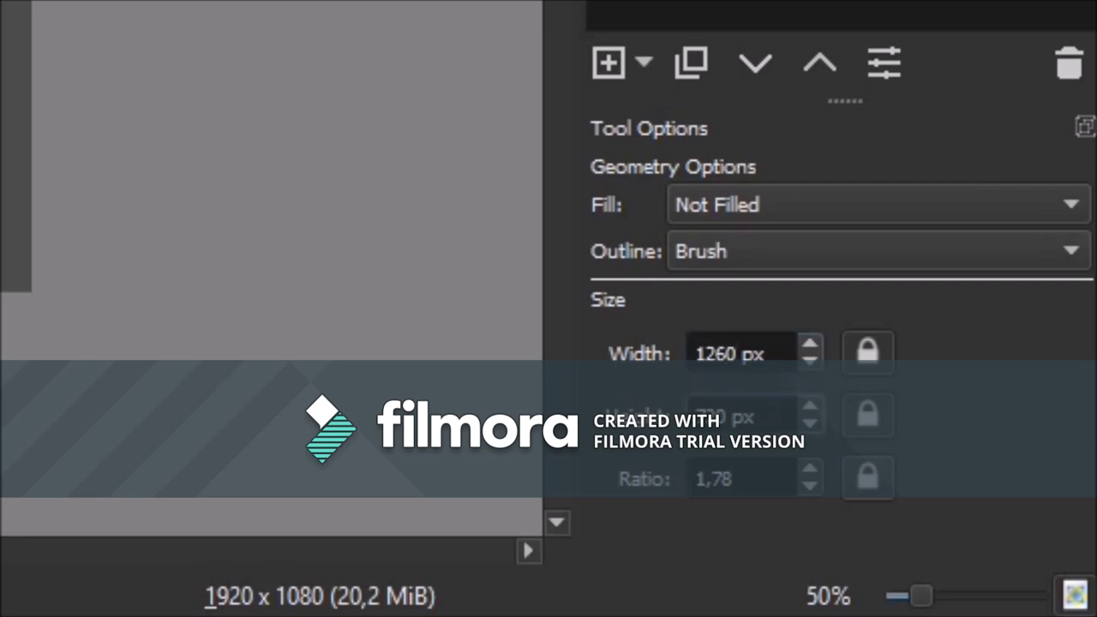
click(727, 417)
key(BackSpace)
key(BackSpace)
text(20)
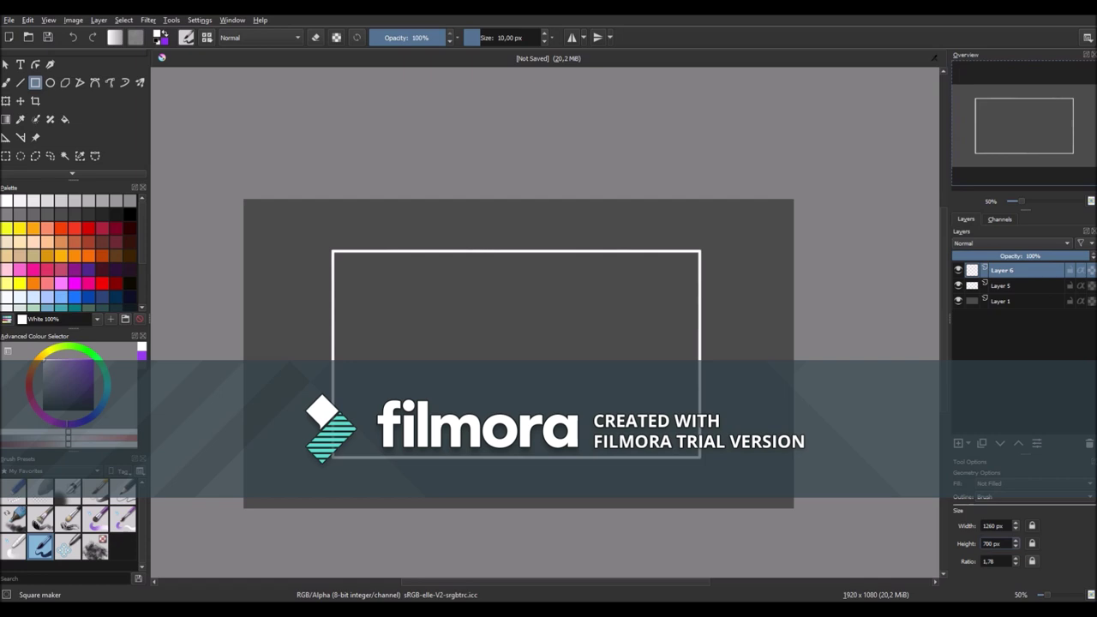
Choose a purple foreground colour and draw the 1260 × 700 px rectangle outline just inside the white frame.
click(157, 35)
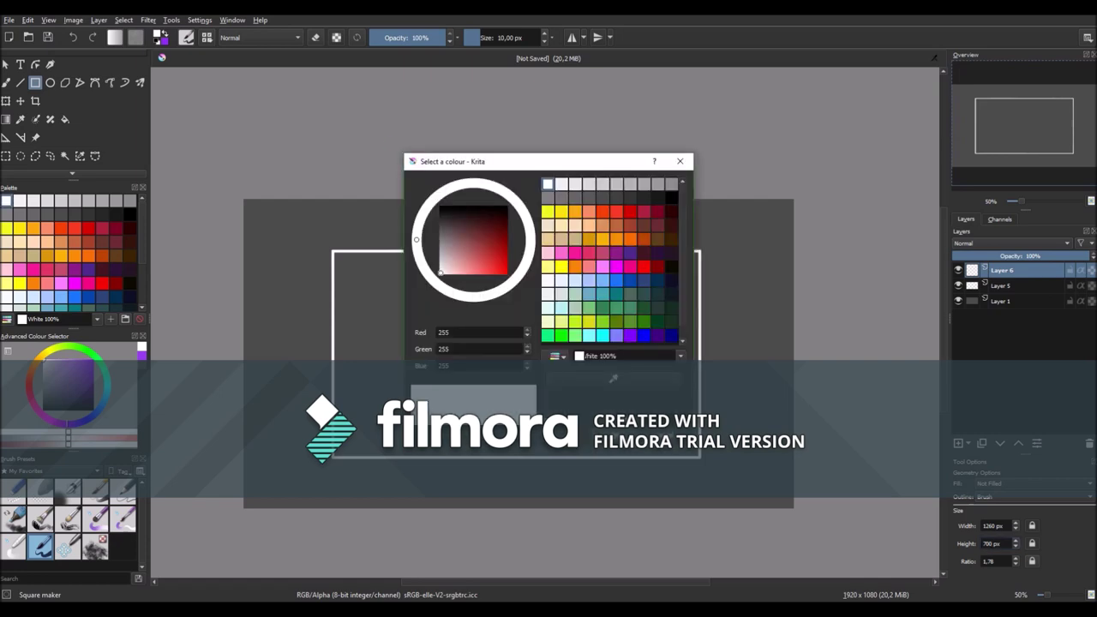
click(630, 335)
click(493, 265)
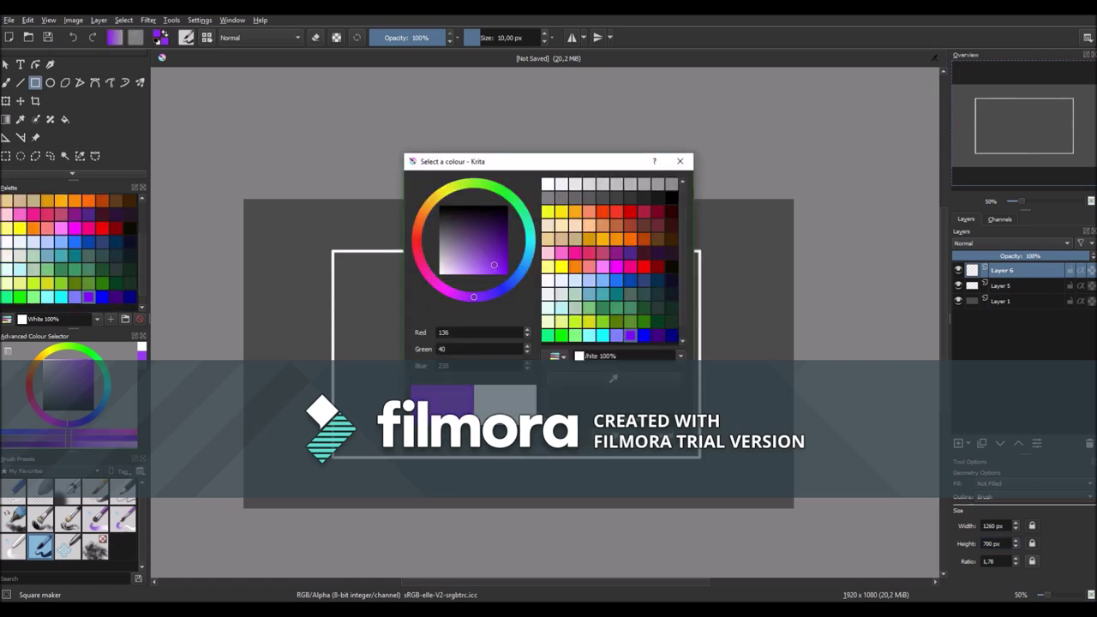
drag(494, 265, 496, 260)
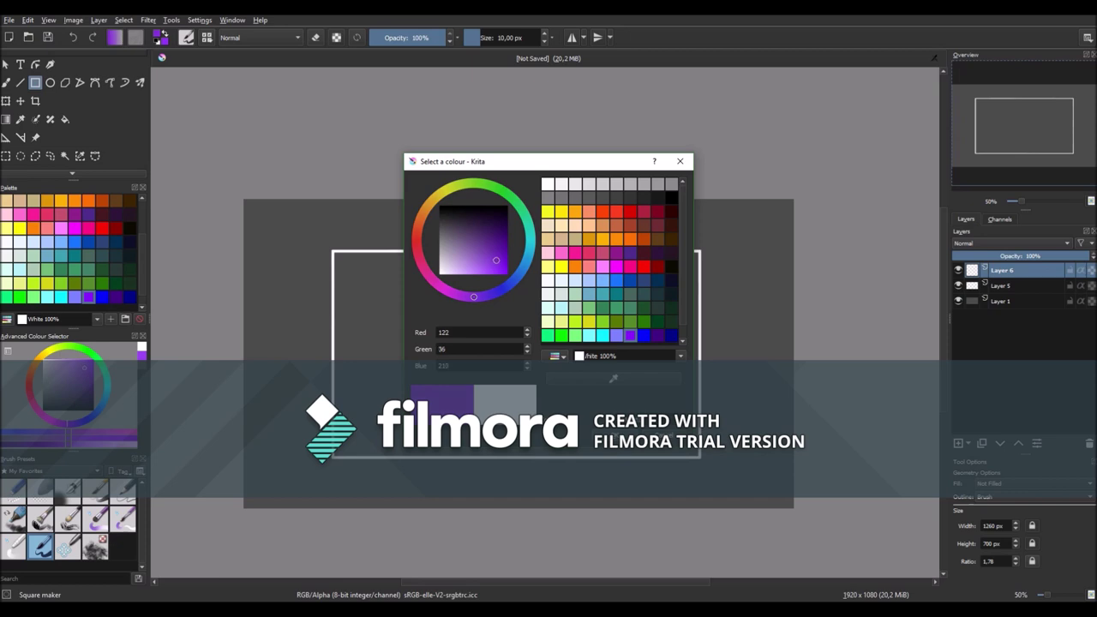
click(615, 435)
drag(354, 277, 336, 254)
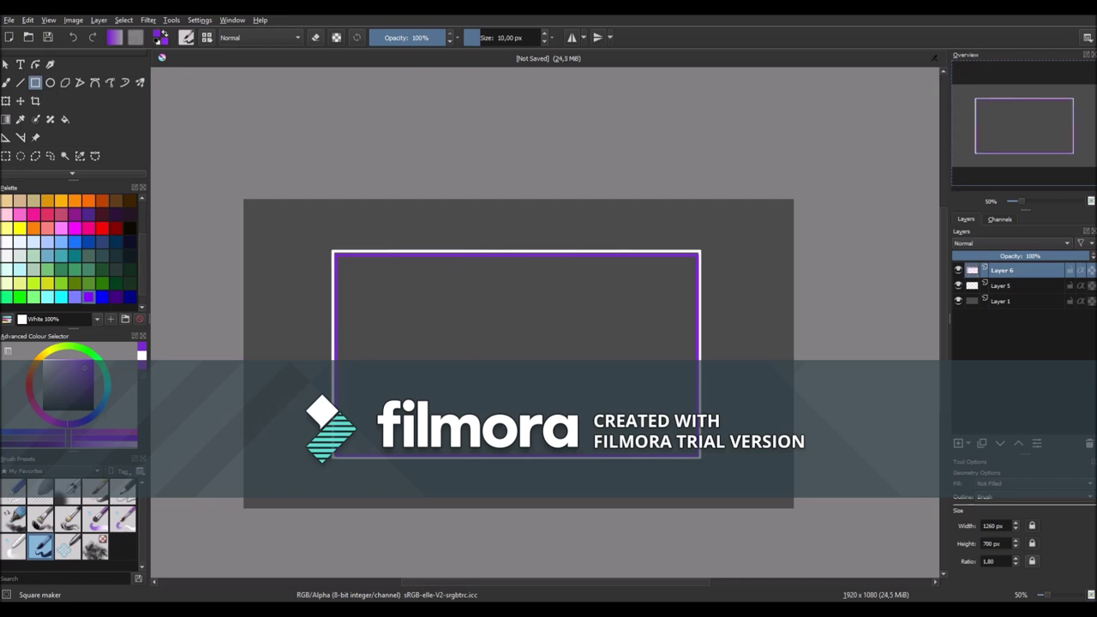
Move the purple frame slightly left and up until it sits flush against the white frame's inner edge.
click(21, 100)
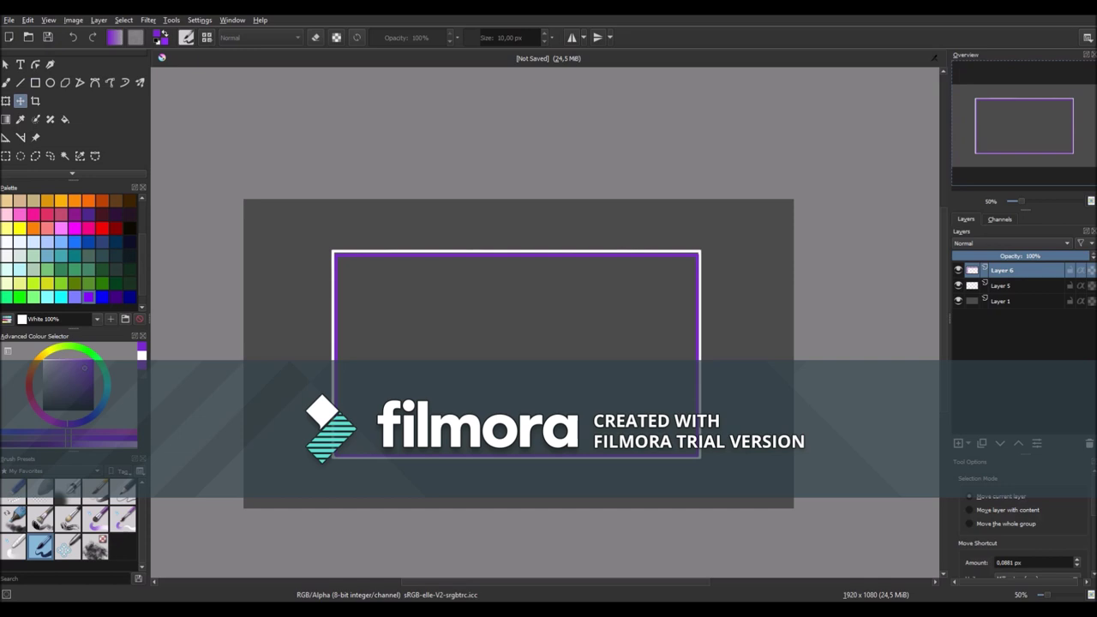
scroll(338, 319, up, 4)
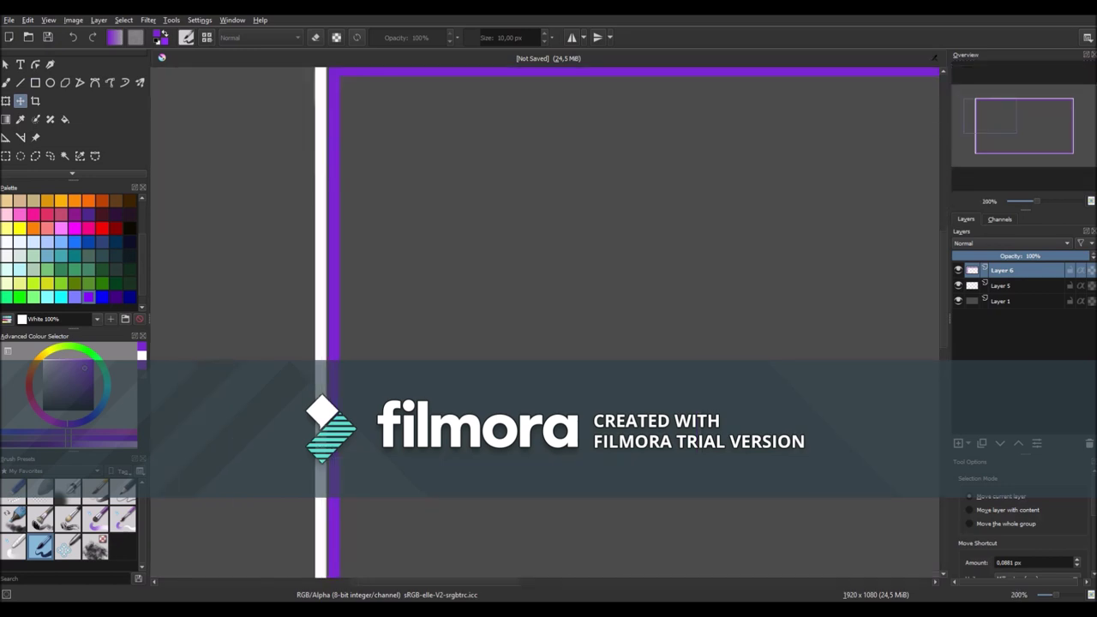
key(Left)
key(Left)
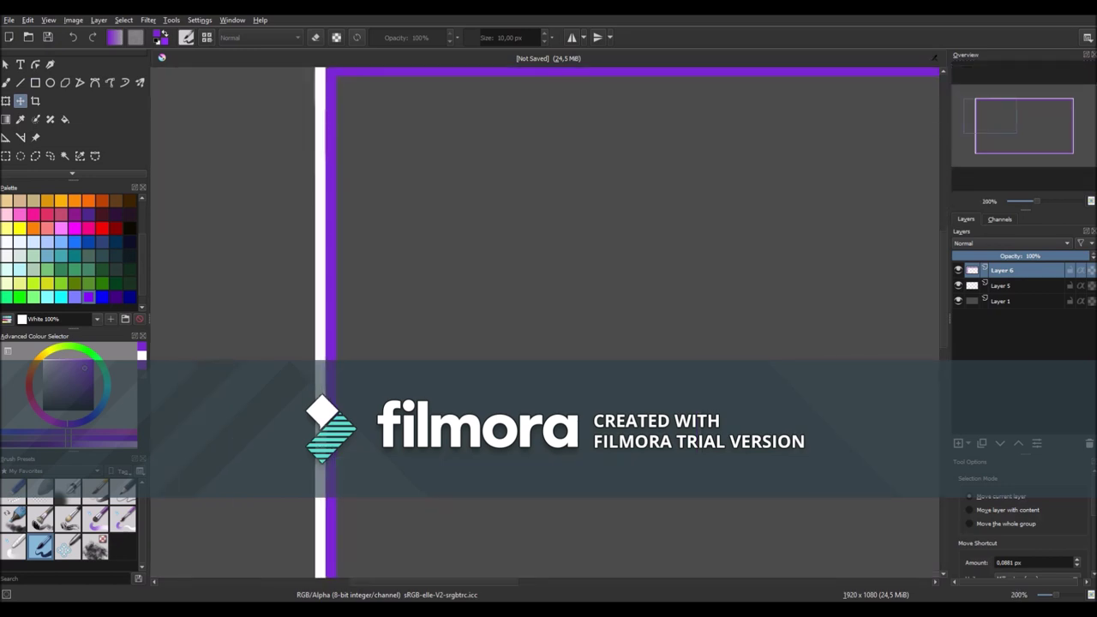
scroll(342, 296, up, 2)
scroll(343, 296, down, 3)
drag(343, 297, 374, 471)
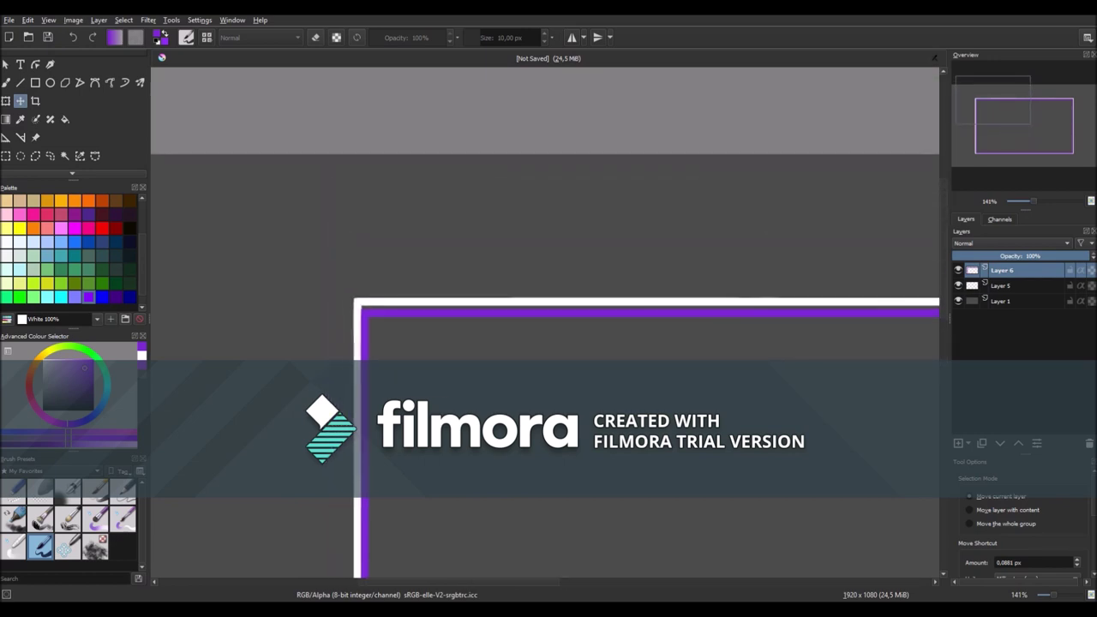
scroll(401, 349, up, 1)
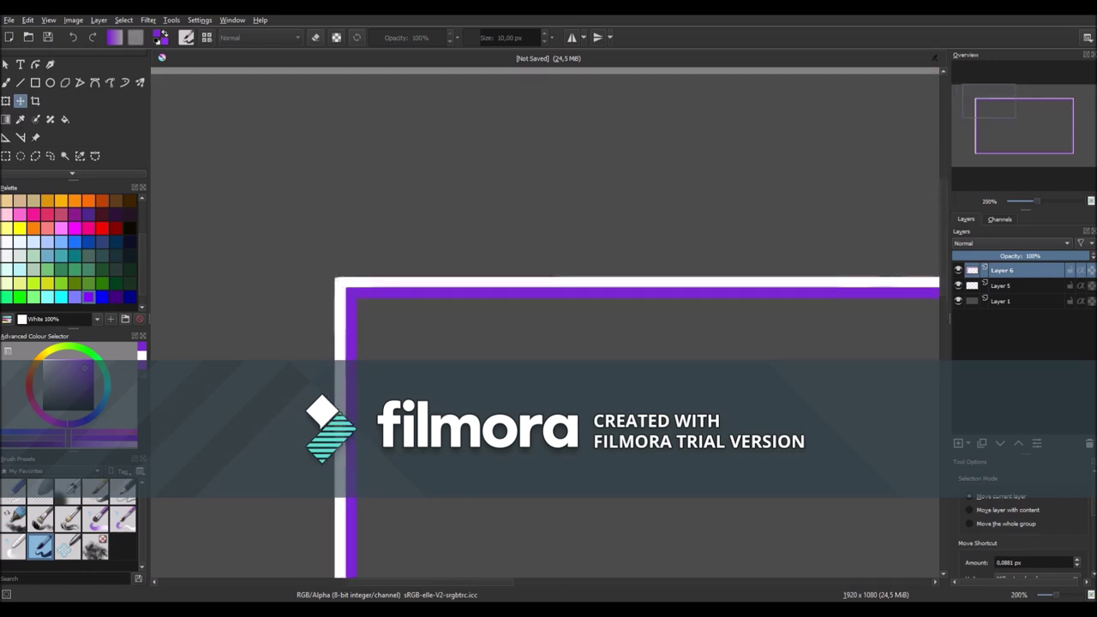
Examine the fit between the purple and white frames at their lower-right and upper-right corners.
scroll(409, 346, down, 2)
drag(782, 483, 170, 161)
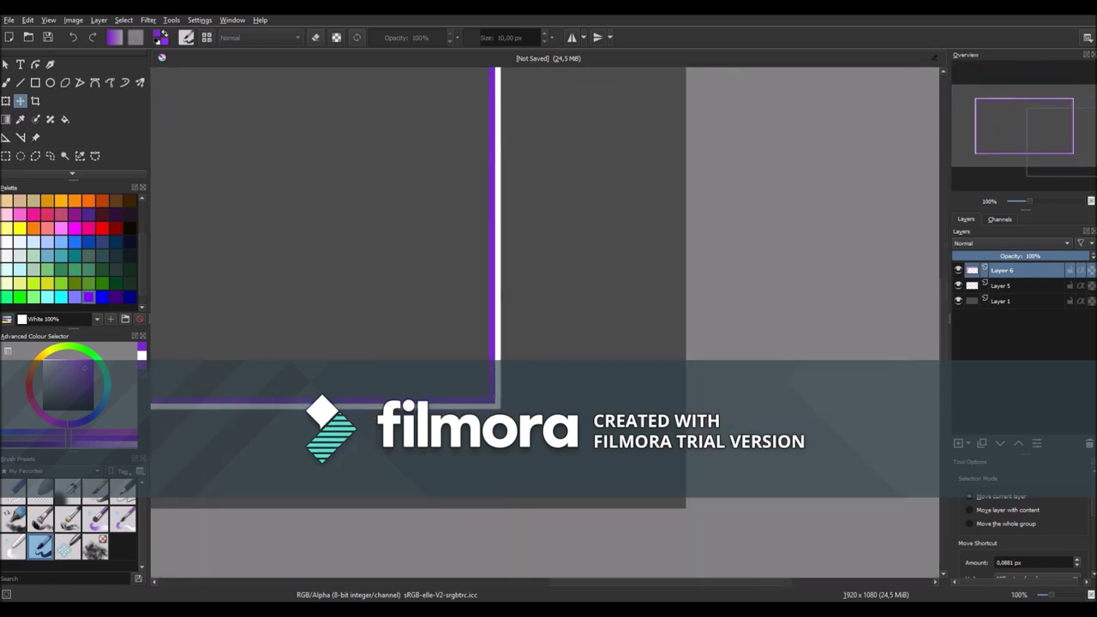
key(plus)
key(plus)
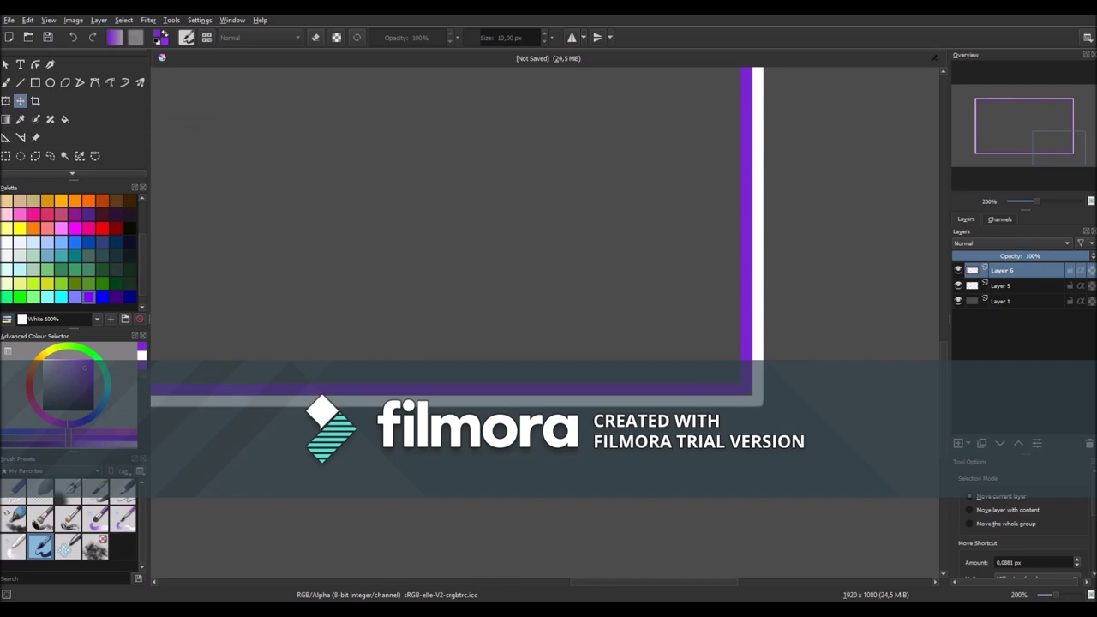
scroll(309, 360, down, 3)
drag(328, 98, 396, 313)
scroll(395, 313, up, 2)
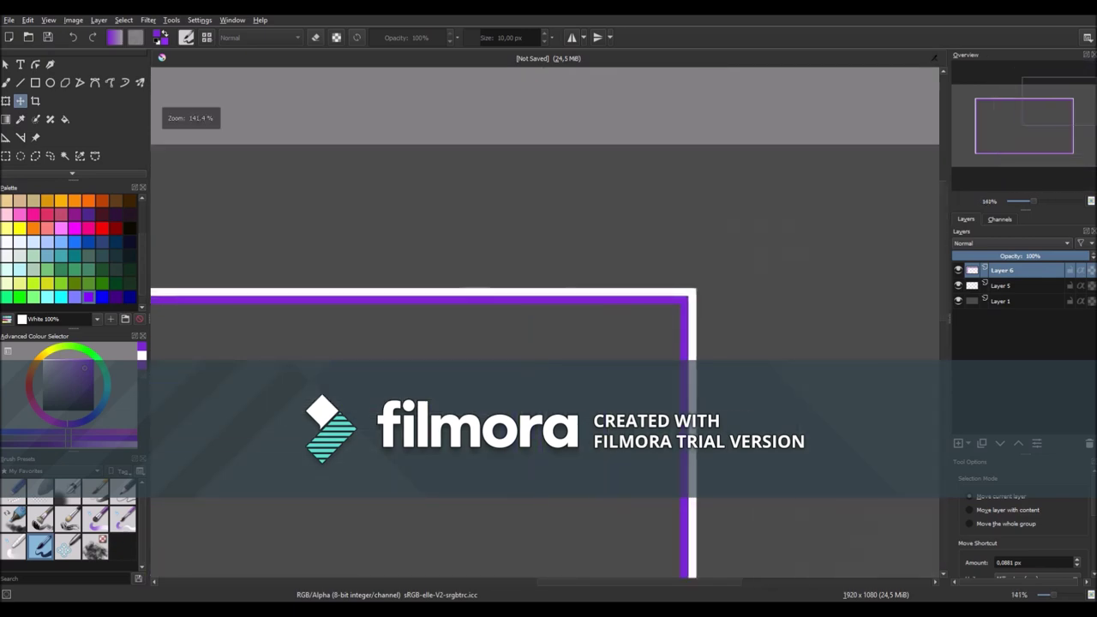
key(minus)
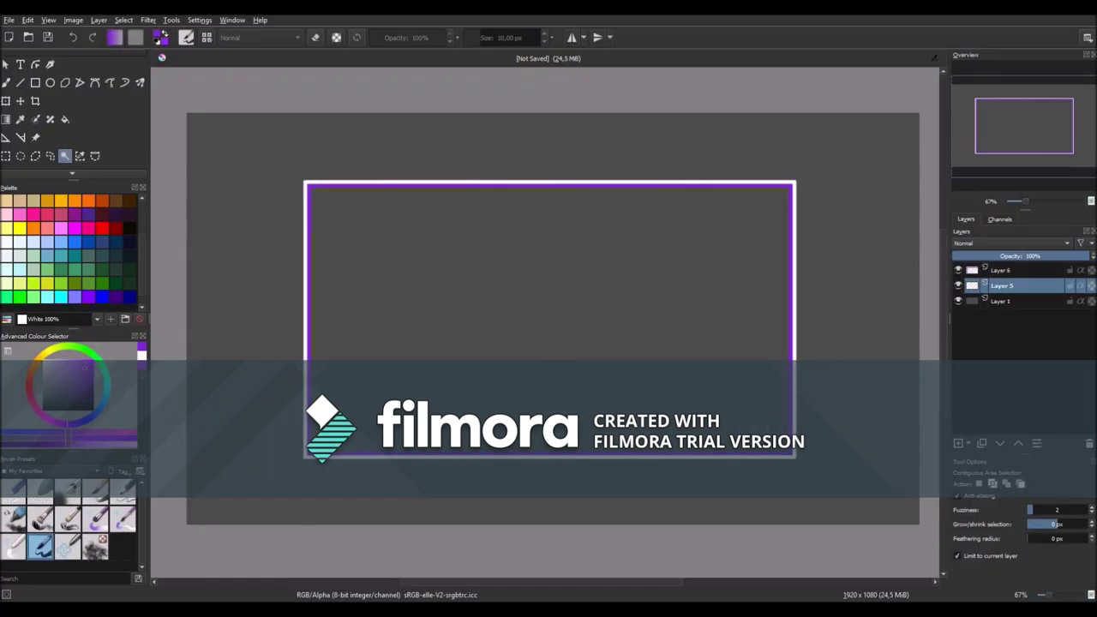
Select the white frame on Layer 5 and set the gradient colours to a purple foreground and a light purple background.
click(549, 300)
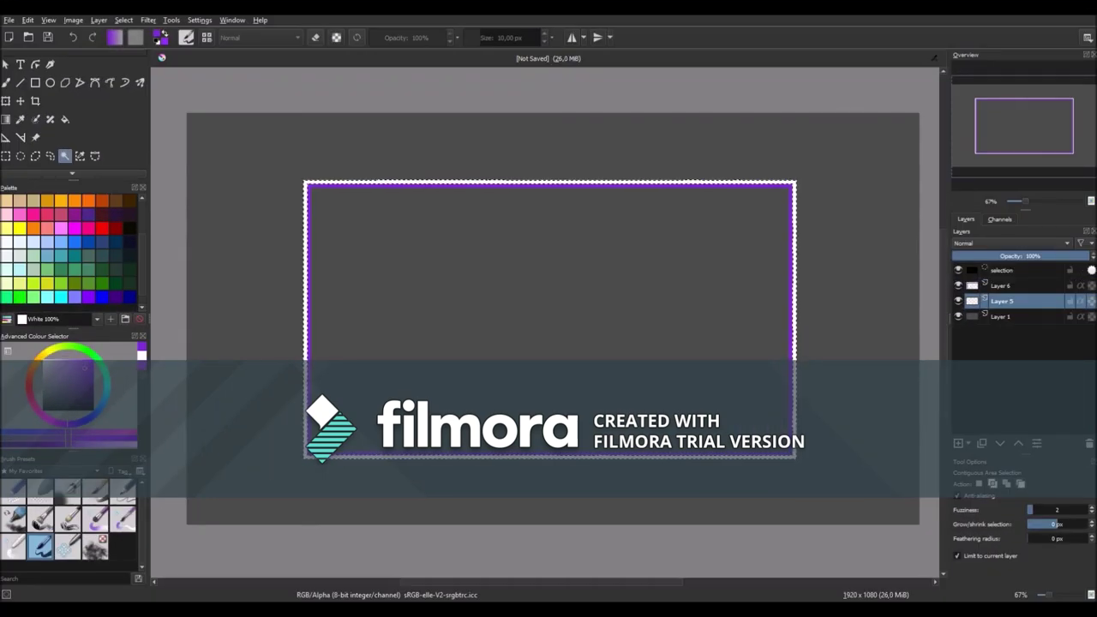
click(158, 35)
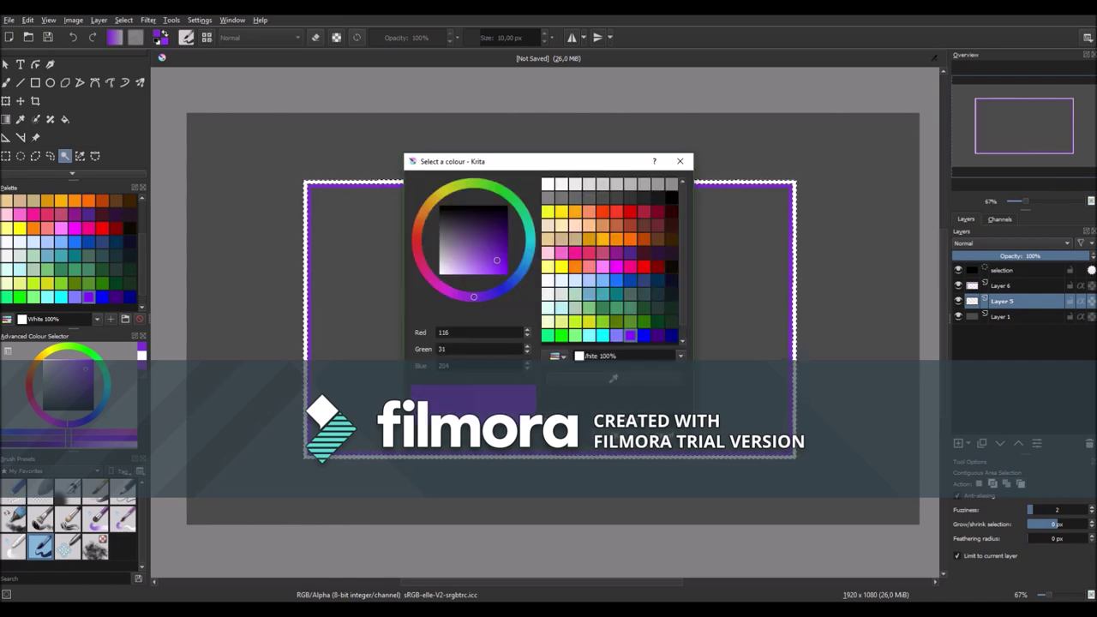
mouse_move(497, 260)
mouse_down()
mouse_move(506, 251)
mouse_move(444, 272)
mouse_up()
click(599, 436)
click(164, 41)
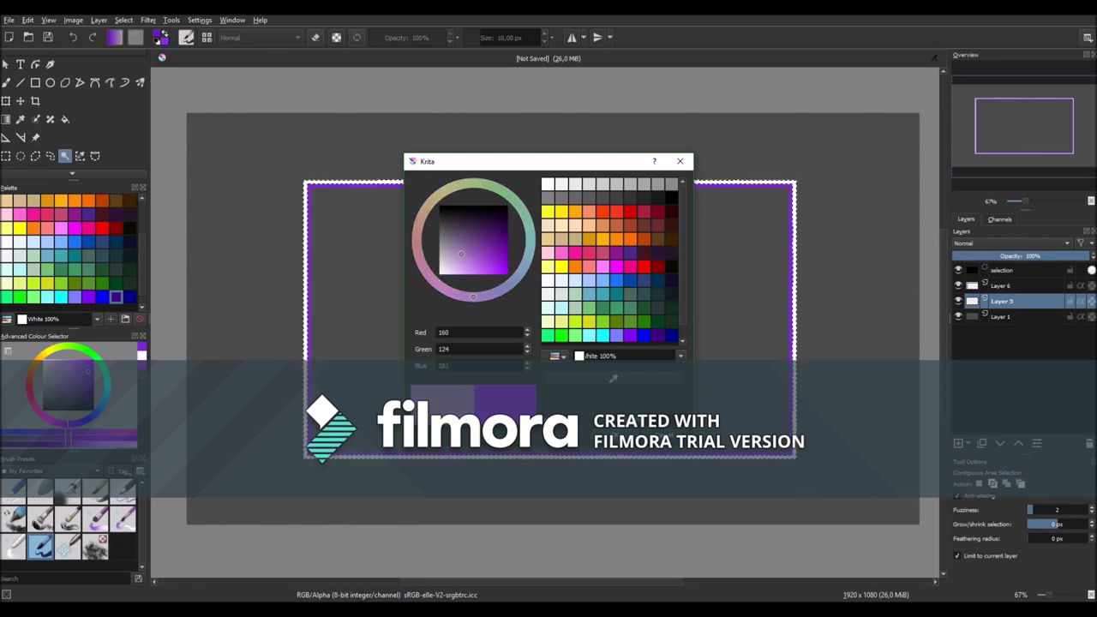
drag(461, 254, 457, 274)
click(615, 436)
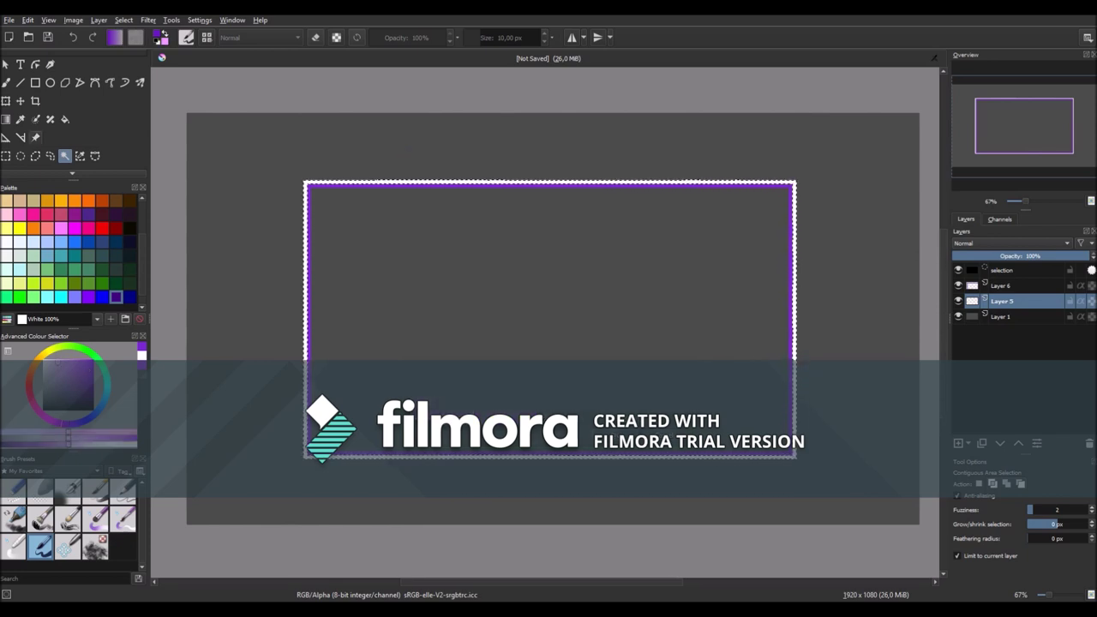
Apply a linear gradient to the selected white frame, running from purple at its base to light purple above, and deselect.
click(7, 120)
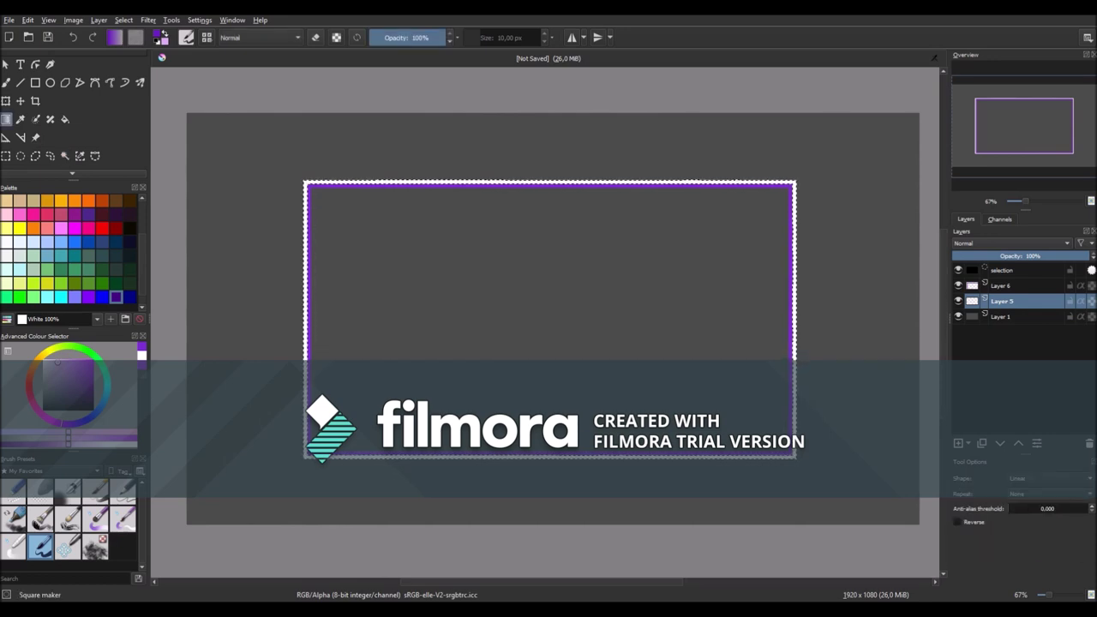
drag(560, 486, 561, 137)
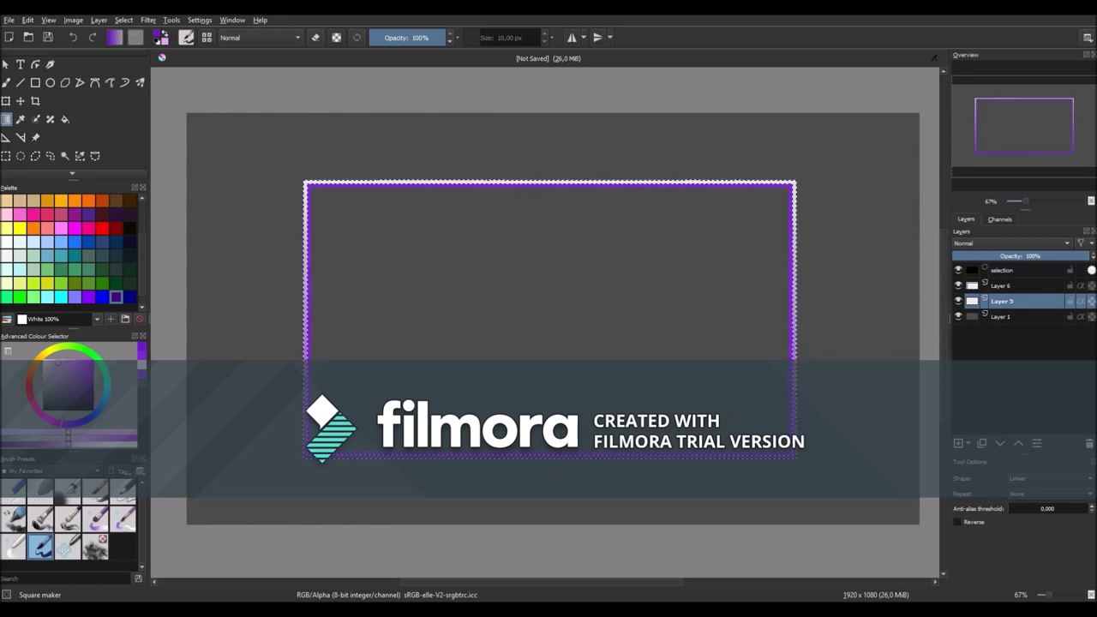
key(ctrl+r)
key(ctrl+shift+a)
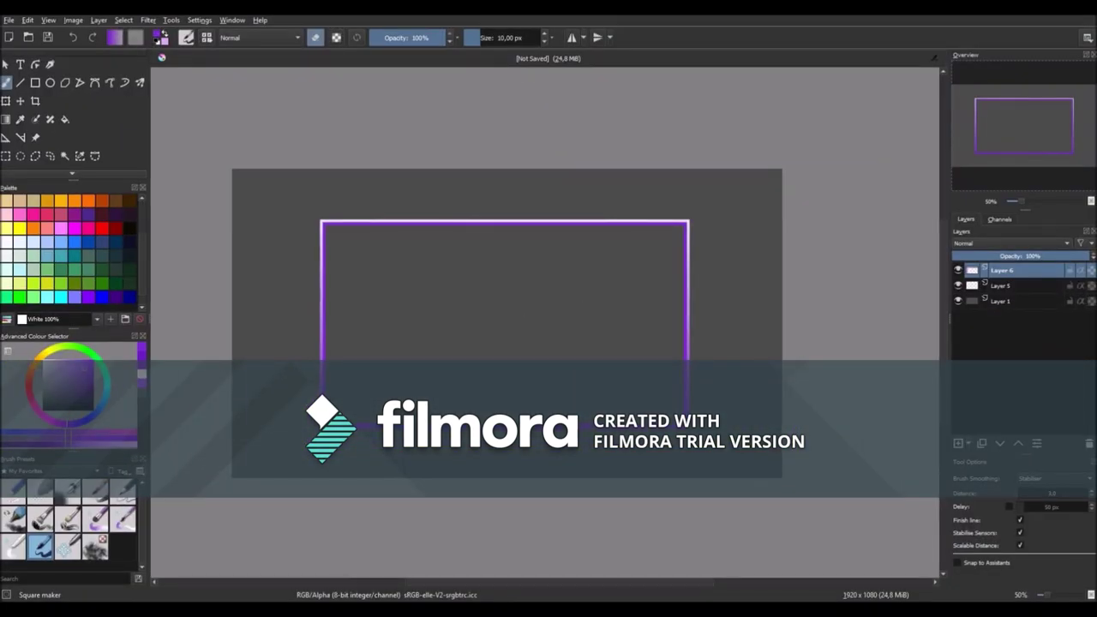
On a new layer, draw a purple foreground-filled rectangle without outline, centred over the frame's bottom edge.
key(Insert)
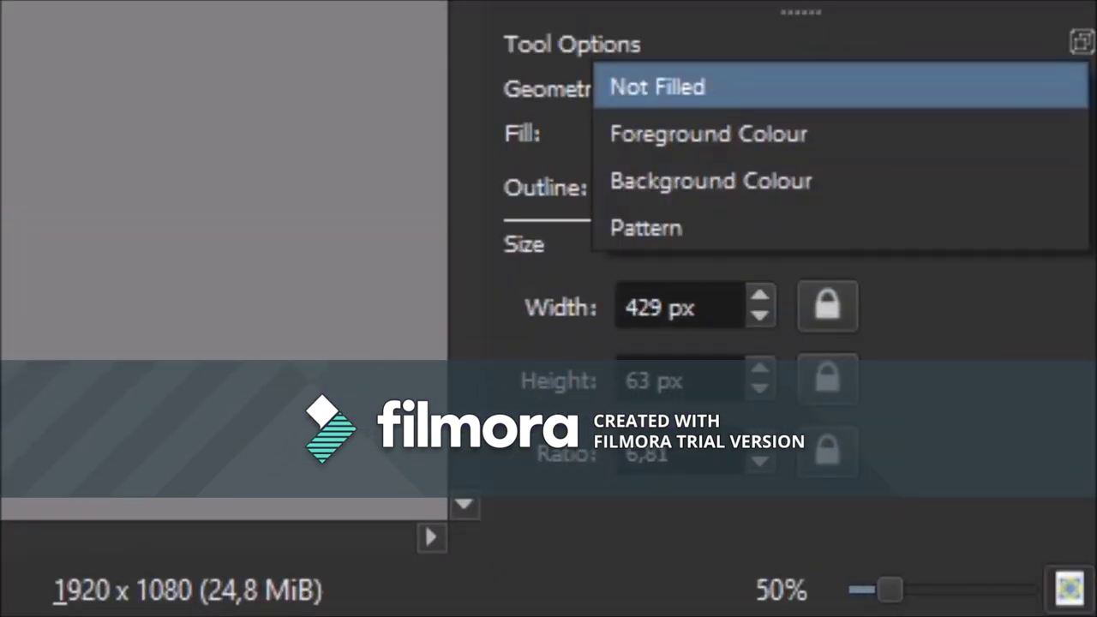
click(840, 87)
click(840, 134)
click(840, 181)
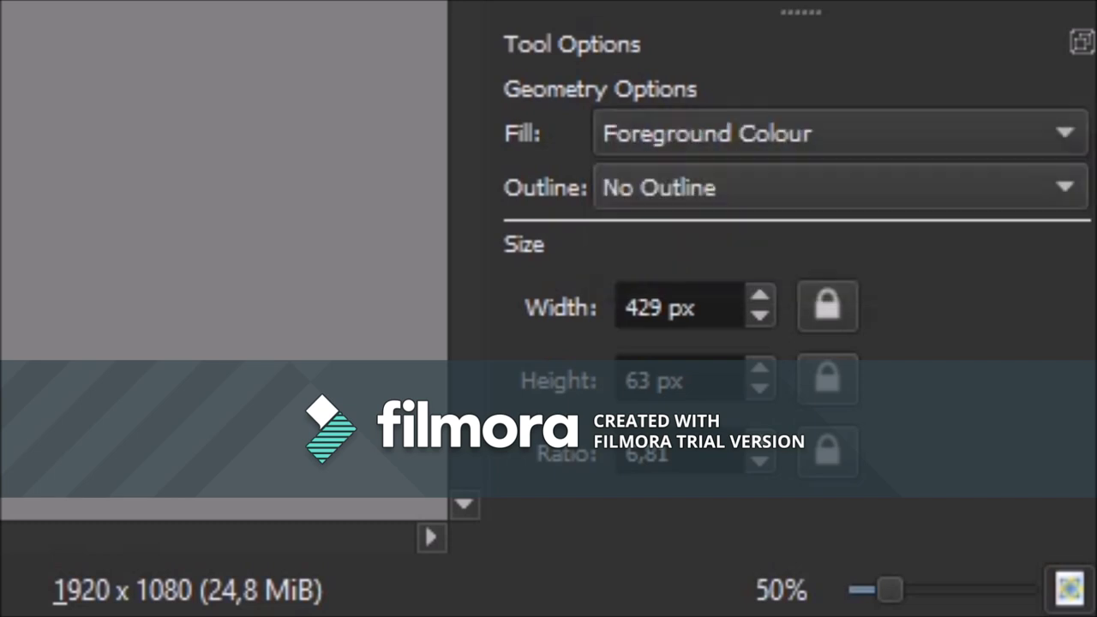
click(839, 186)
click(839, 187)
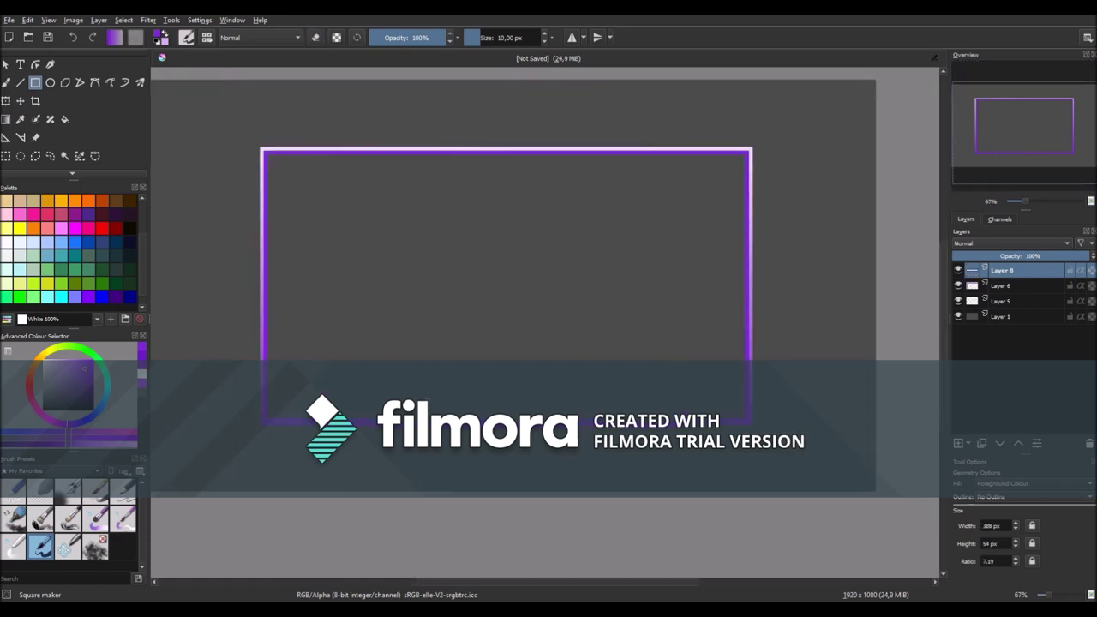
mouse_move(436, 391)
mouse_down()
mouse_move(492, 414)
mouse_move(609, 417)
mouse_move(594, 418)
mouse_up()
click(20, 100)
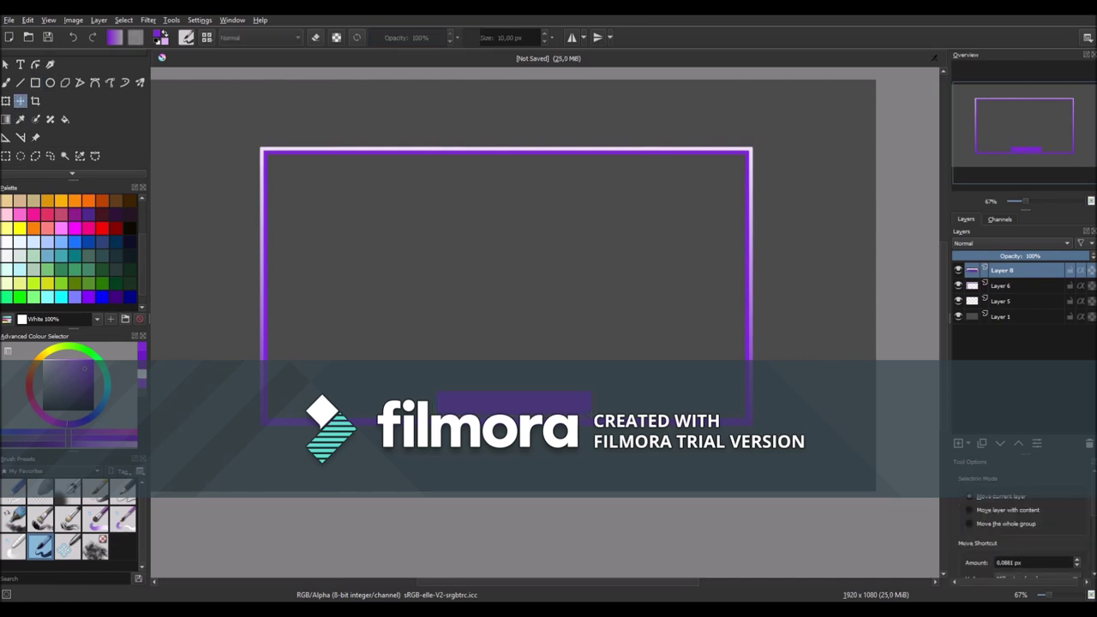
scroll(484, 448, up, 2)
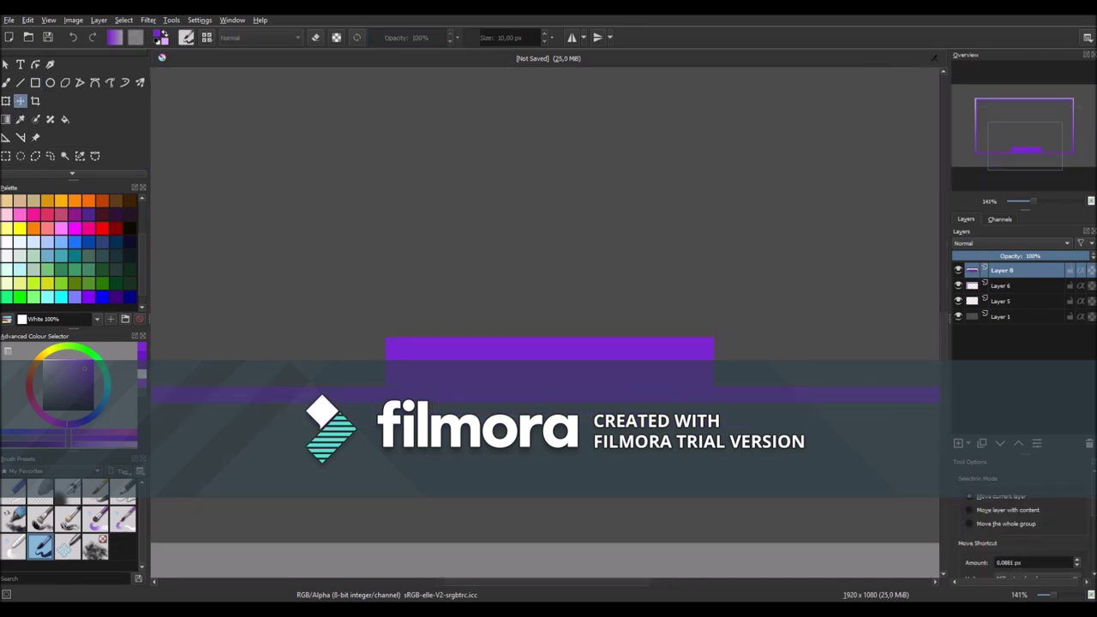
scroll(474, 449, down, 3)
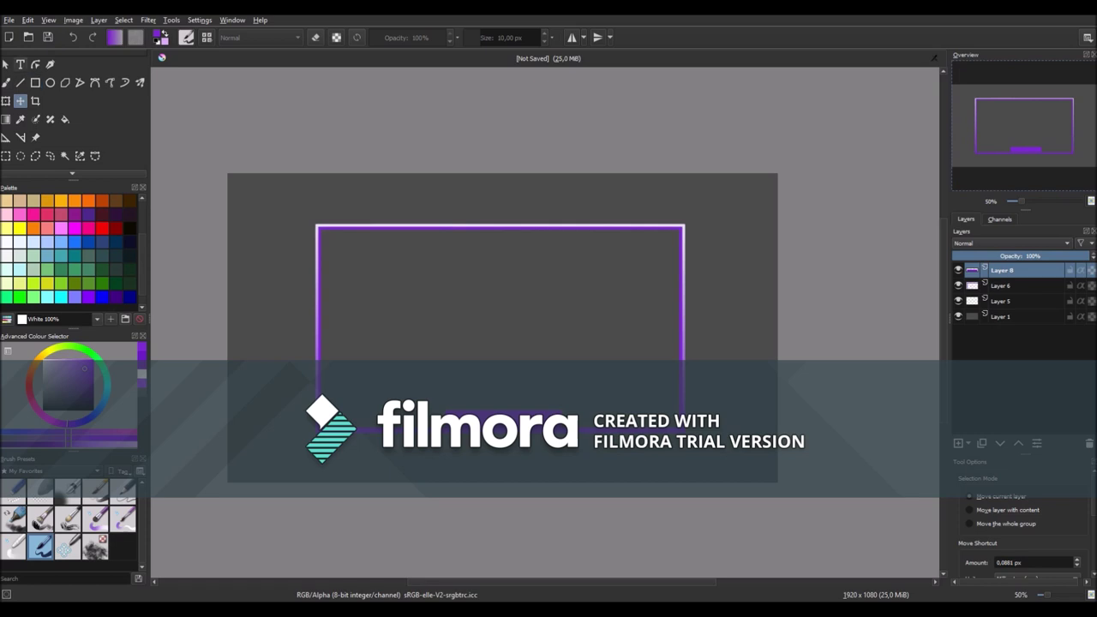
Add a text object inside the frame and replace its placeholder with YOUR NAME.
click(20, 65)
drag(367, 270, 728, 377)
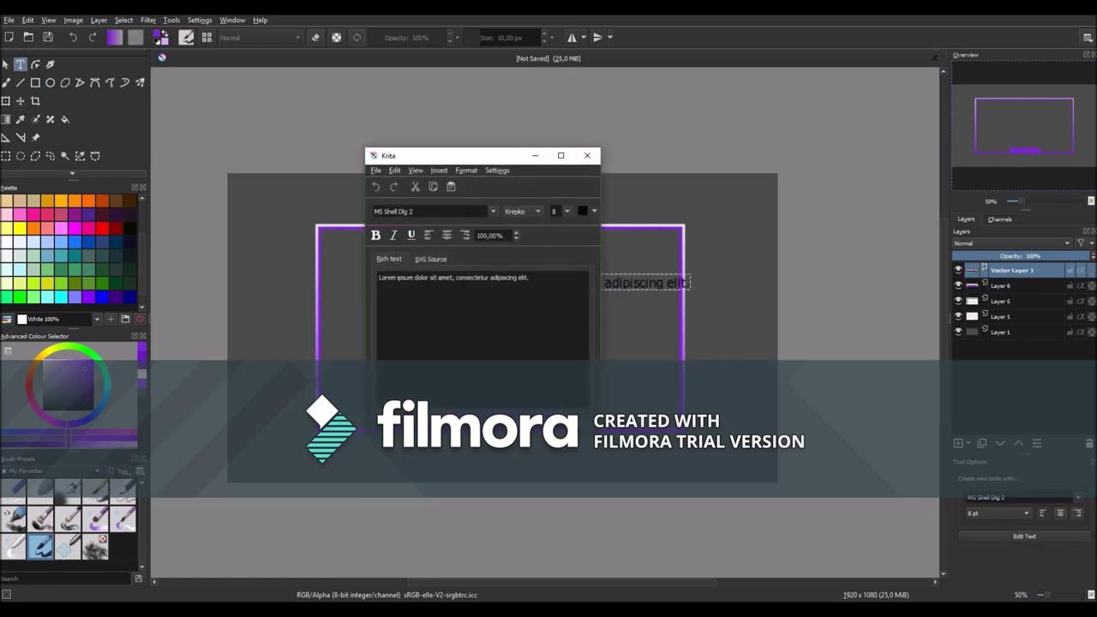
key(ctrl+a)
key(Delete)
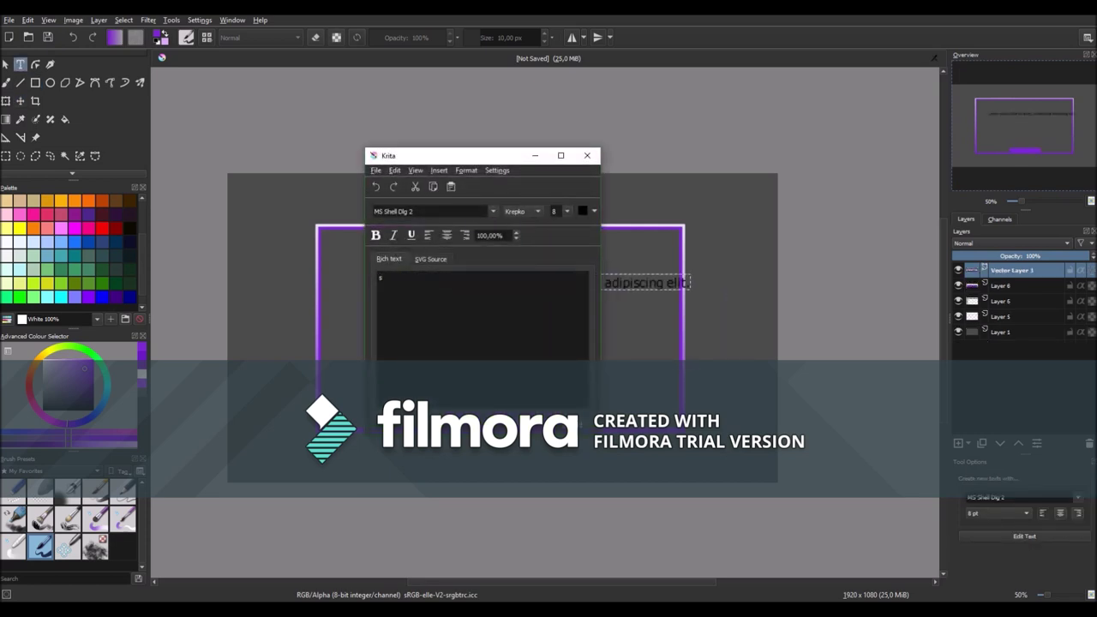
text(YOUR NAME)
Format the YOUR NAME text in the Hemi Head font, Bold Italic, with a white text colour.
key(ctrl+shift+Left)
key(ctrl+shift+Left)
drag(414, 212, 373, 212)
text(HEMIHead)
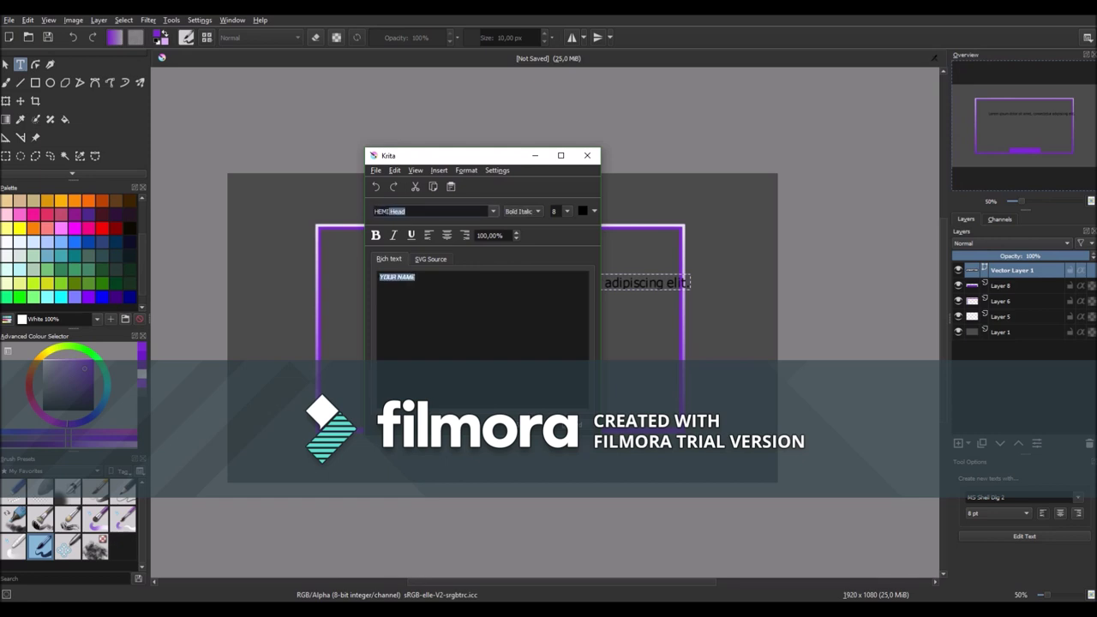
key(Return)
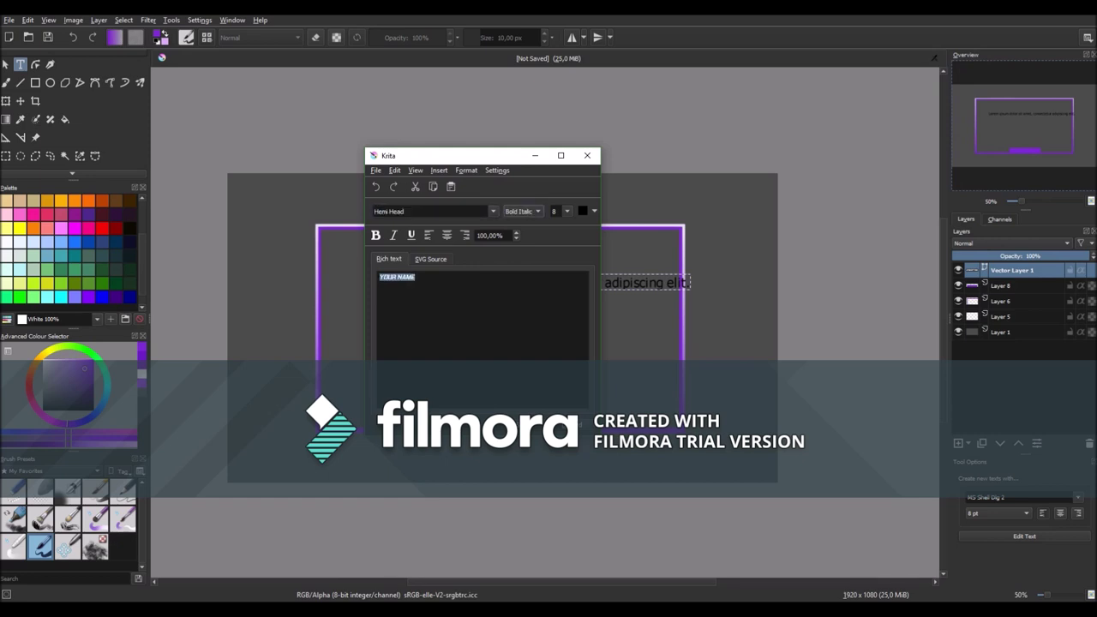
click(594, 211)
click(584, 240)
Try progressively smaller font sizes on the YOUR NAME text, including 28, 22 and 16.
click(567, 212)
scroll(556, 273, down, 2)
click(556, 281)
click(567, 212)
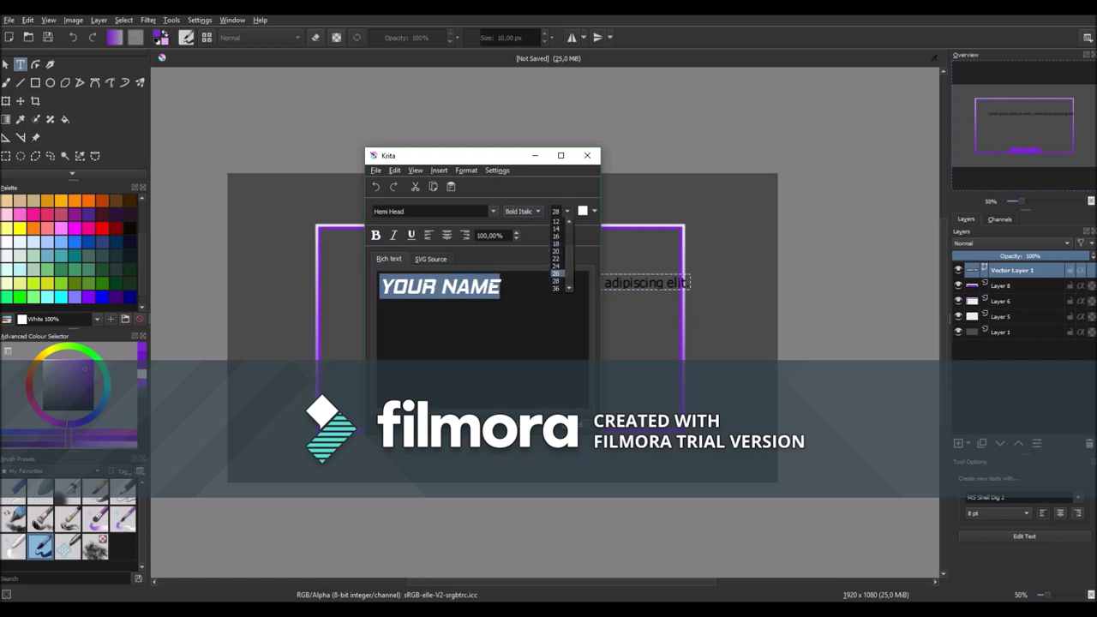
click(555, 257)
drag(445, 155, 720, 139)
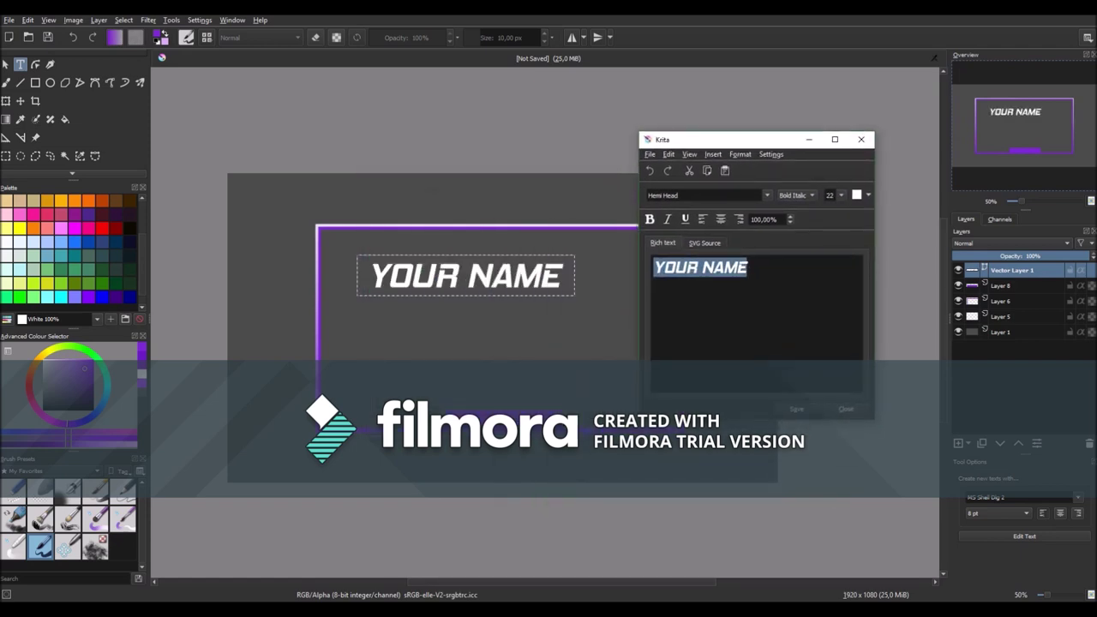
click(841, 195)
click(831, 206)
click(796, 409)
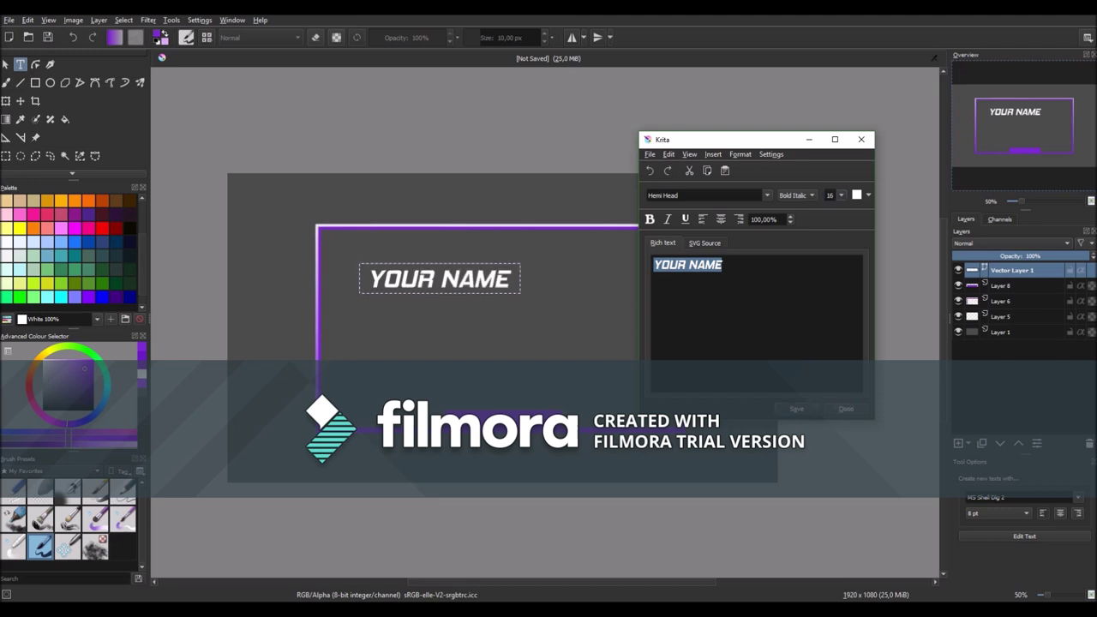
click(841, 196)
click(831, 207)
click(796, 408)
Set the YOUR NAME text's font size to 10, save it and close the text editor.
click(840, 195)
right_click(835, 194)
click(836, 195)
key(BackSpace)
text(0)
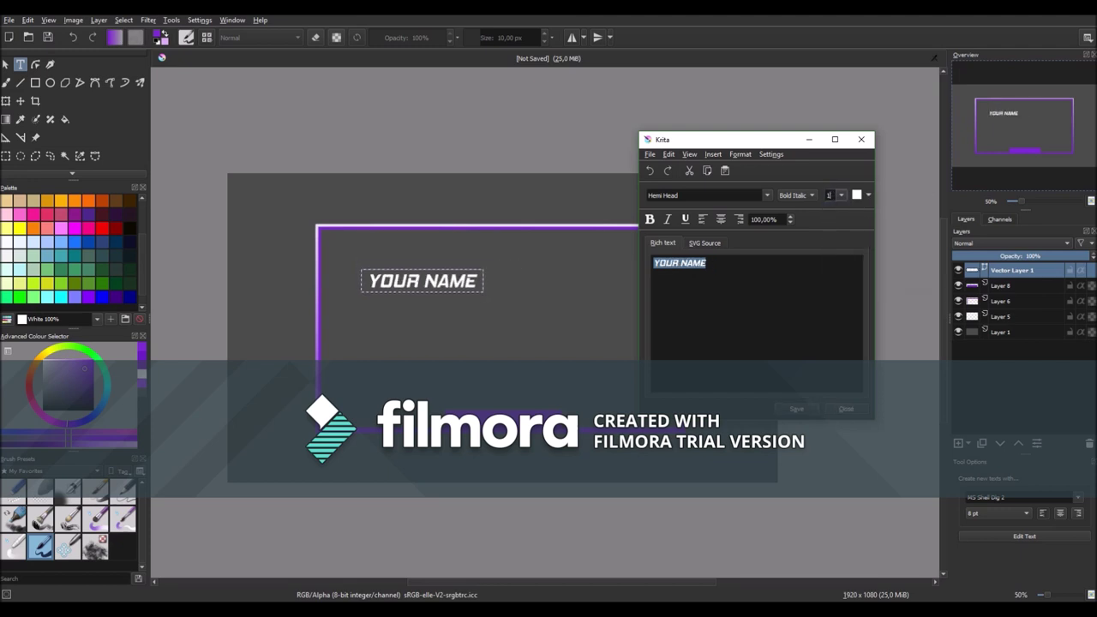
key(Return)
click(796, 409)
click(846, 408)
Move the YOUR NAME text onto the purple rectangle at the frame's bottom edge.
click(20, 101)
drag(414, 282, 506, 421)
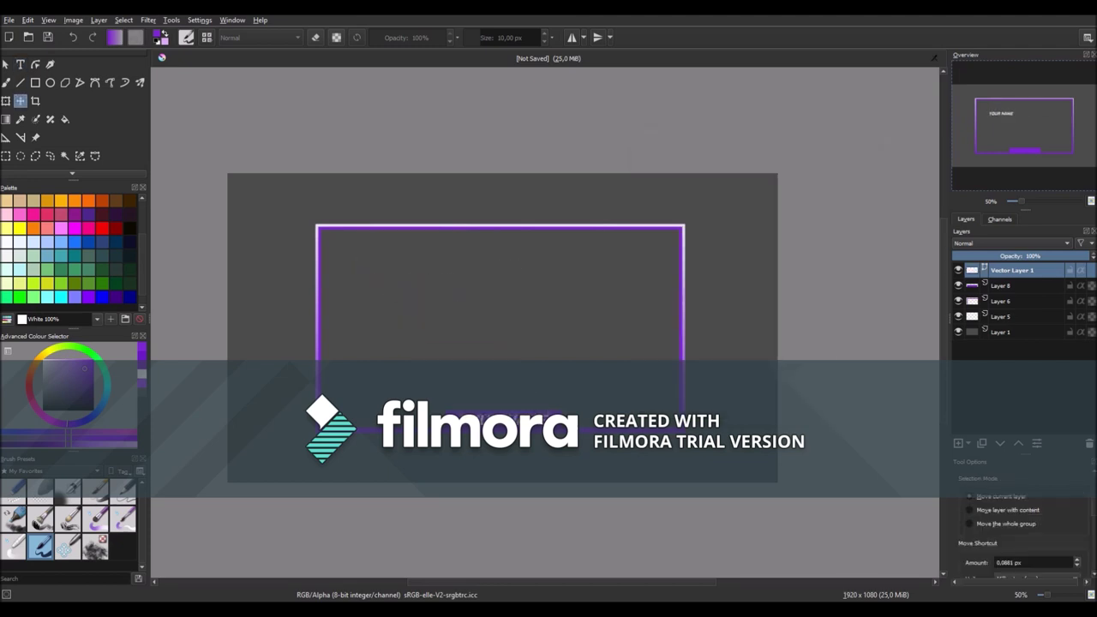
scroll(532, 460, up, 1)
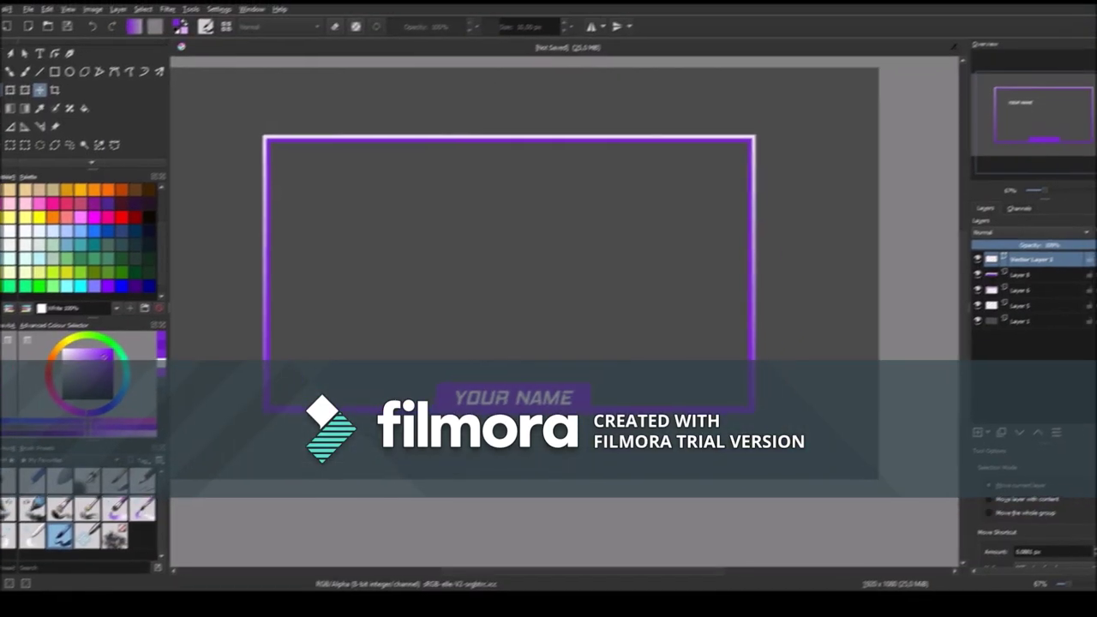
Give the YOUR NAME text layer an outer glow and a drop shadow with a distance of 6 px.
right_click(1011, 272)
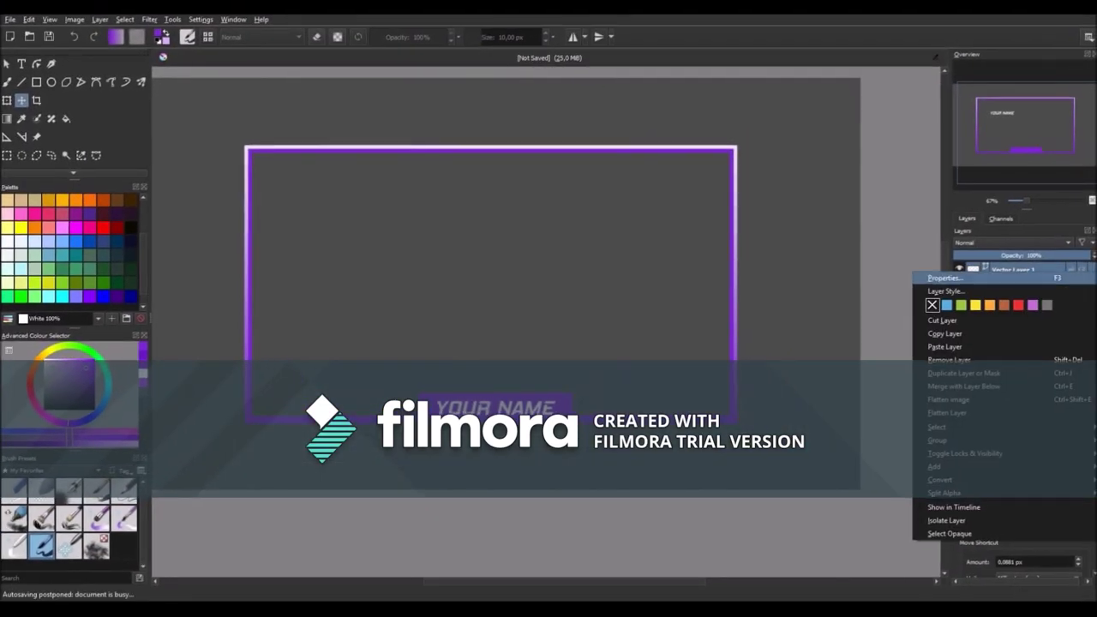
click(945, 290)
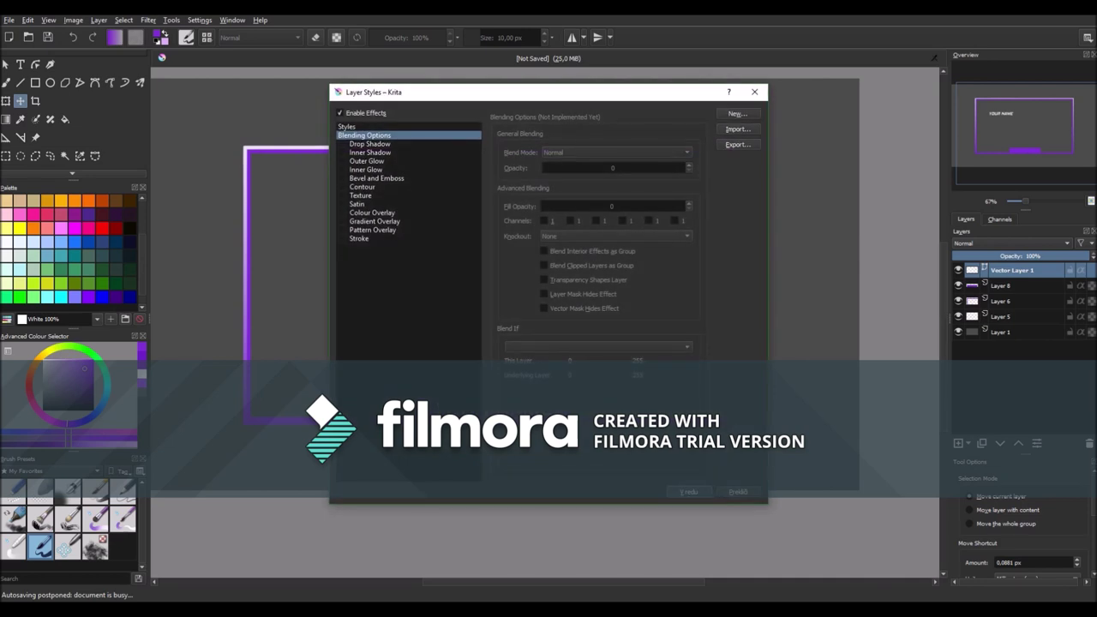
click(343, 144)
click(369, 153)
click(344, 169)
drag(514, 92, 768, 139)
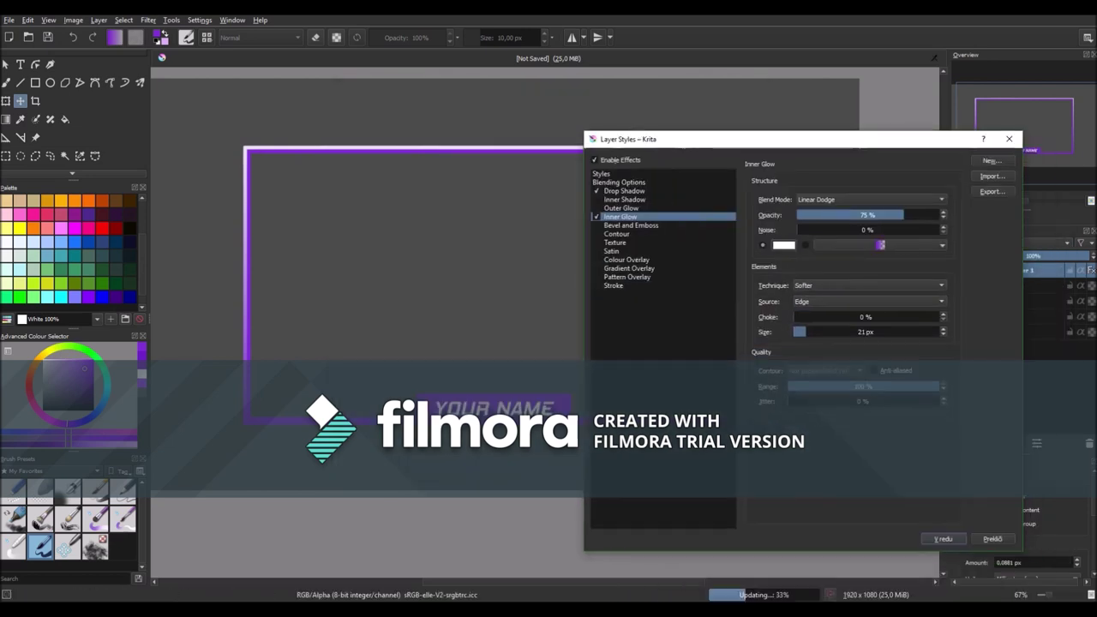
click(621, 208)
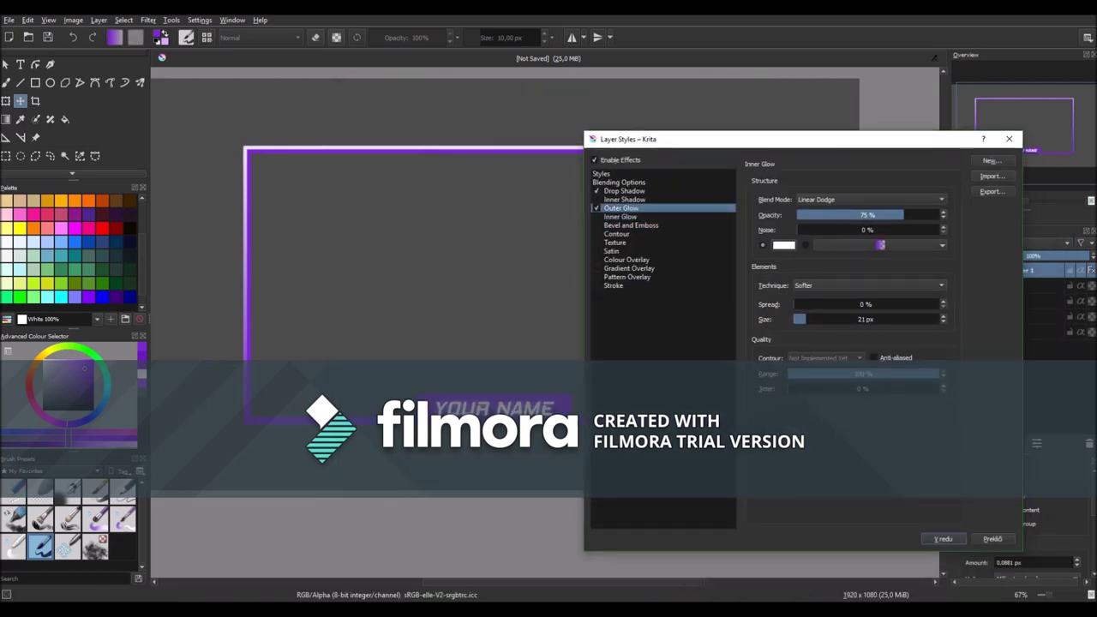
click(624, 191)
click(829, 263)
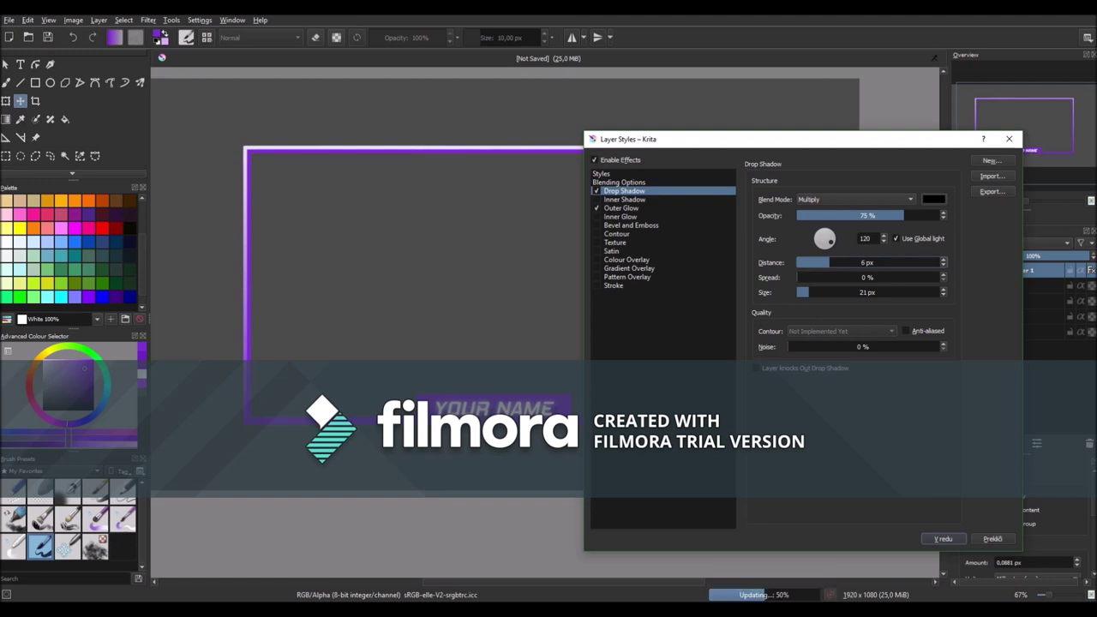
click(944, 539)
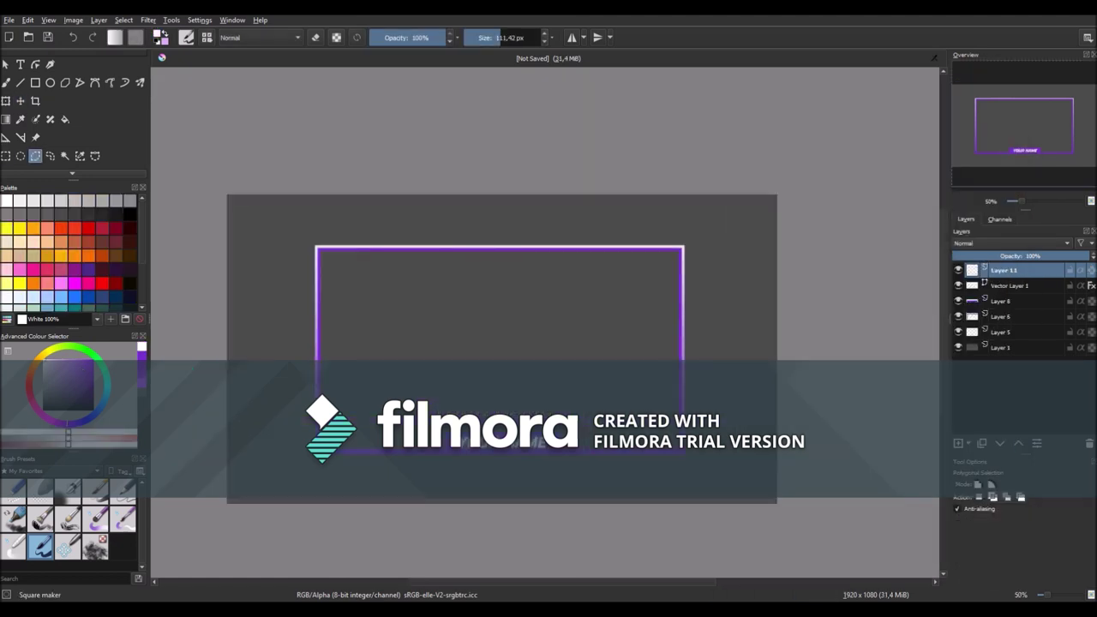
Make a polygonal selection of a tapered corner wedge inside the frame's upper-left corner on Layer 11.
scroll(328, 257, up, 5)
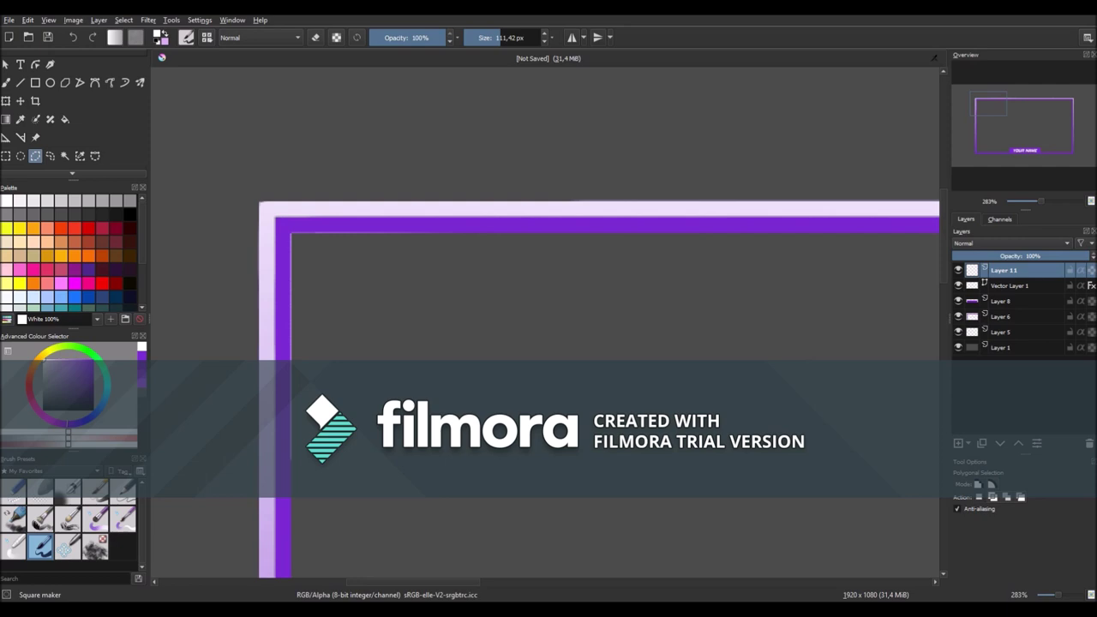
click(290, 232)
click(322, 265)
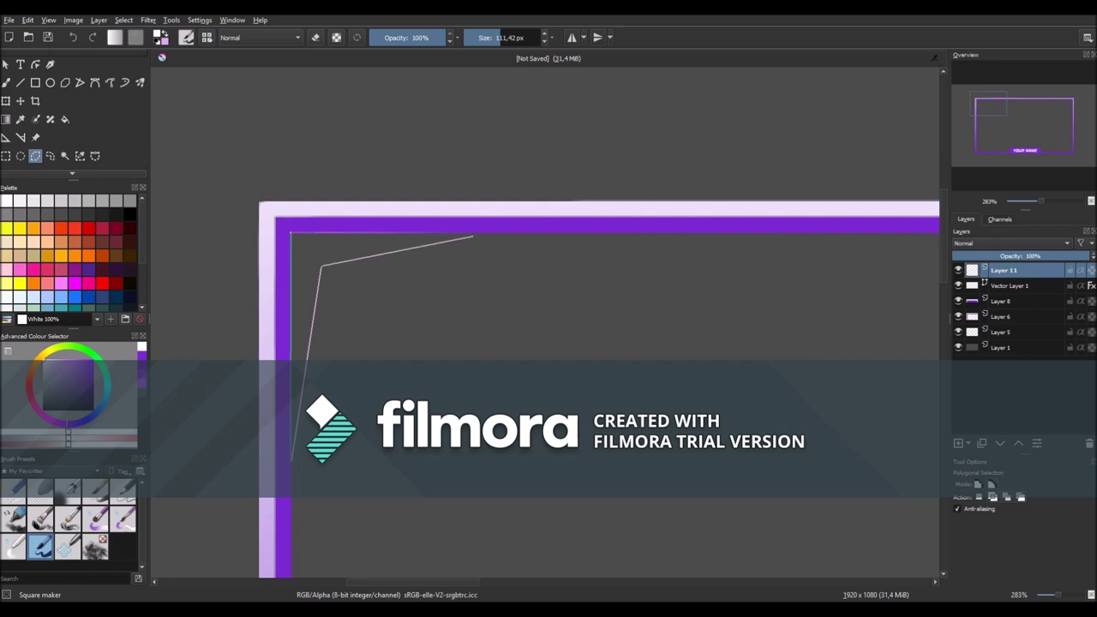
click(506, 233)
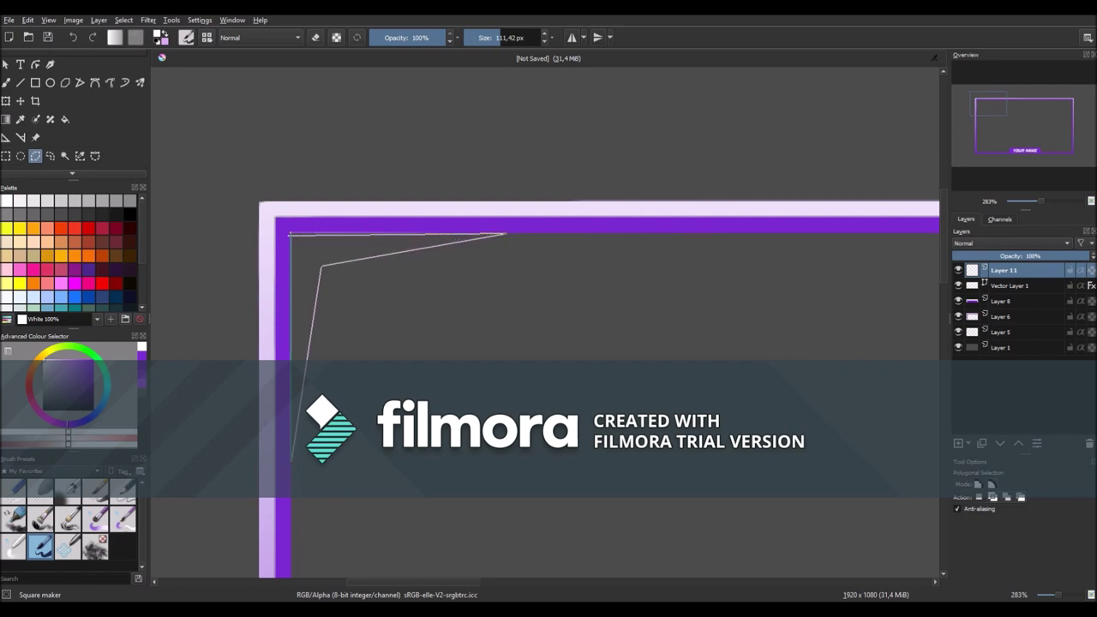
click(290, 233)
scroll(384, 434, down, 3)
drag(578, 413, 467, 227)
scroll(467, 227, down, 1)
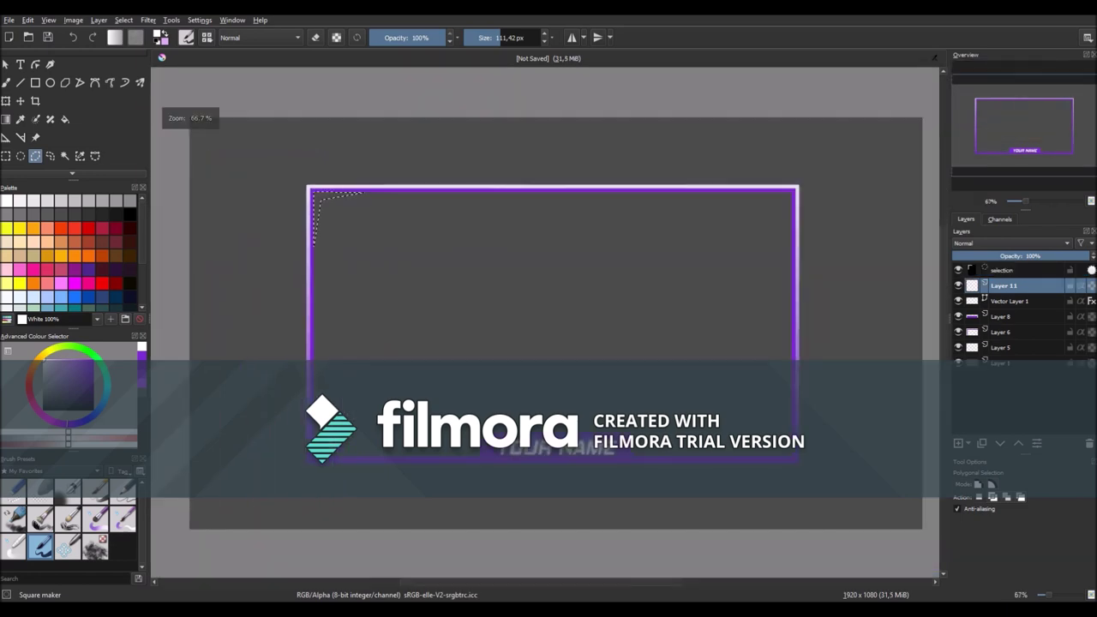
Paint the selected upper-left corner wedge white with the brush and clear the selection.
scroll(389, 215, up, 1)
click(7, 83)
mouse_move(280, 282)
mouse_down()
mouse_move(280, 188)
mouse_move(392, 188)
mouse_up()
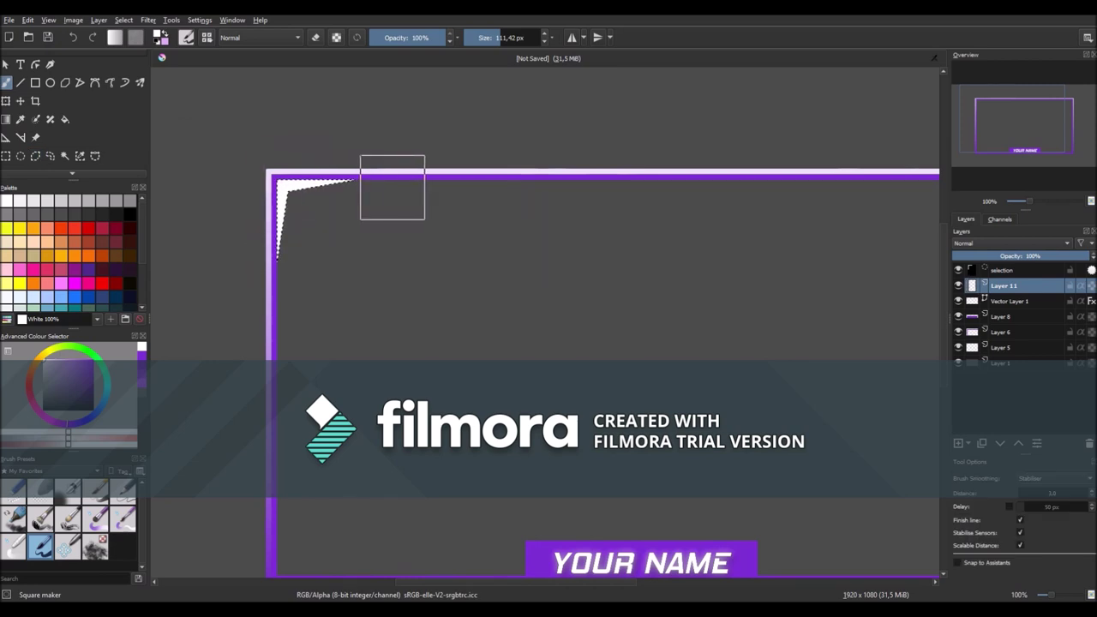
key(ctrl+shift+a)
key(ctrl+r)
Duplicate the white corner wedge layer and mirror the copy horizontally.
key(ctrl+j)
key(ctrl+t)
right_click(326, 226)
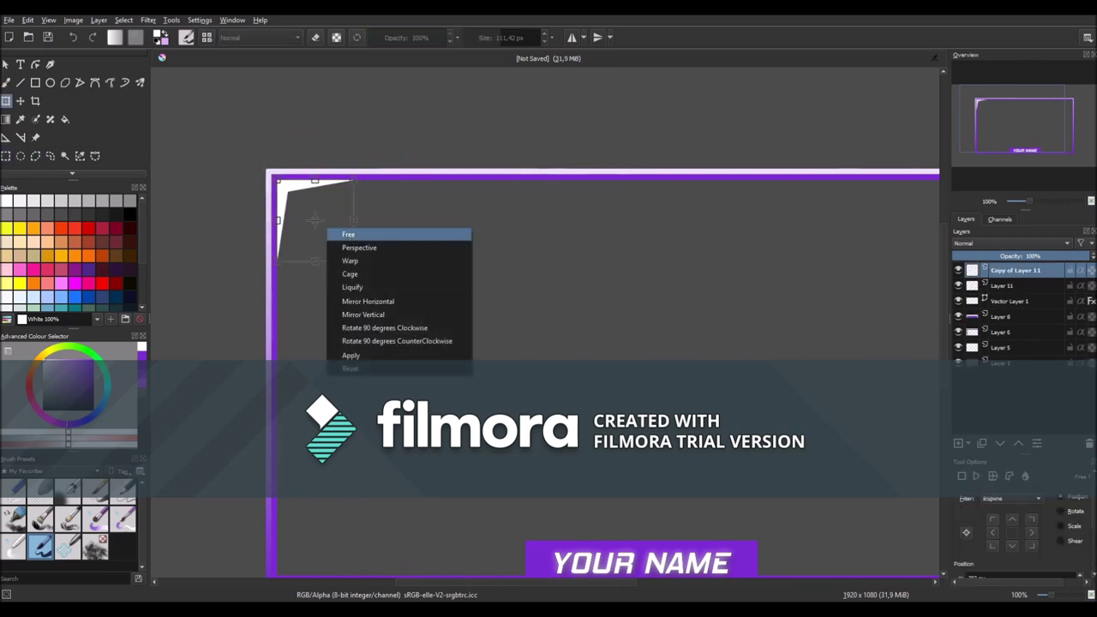
click(360, 302)
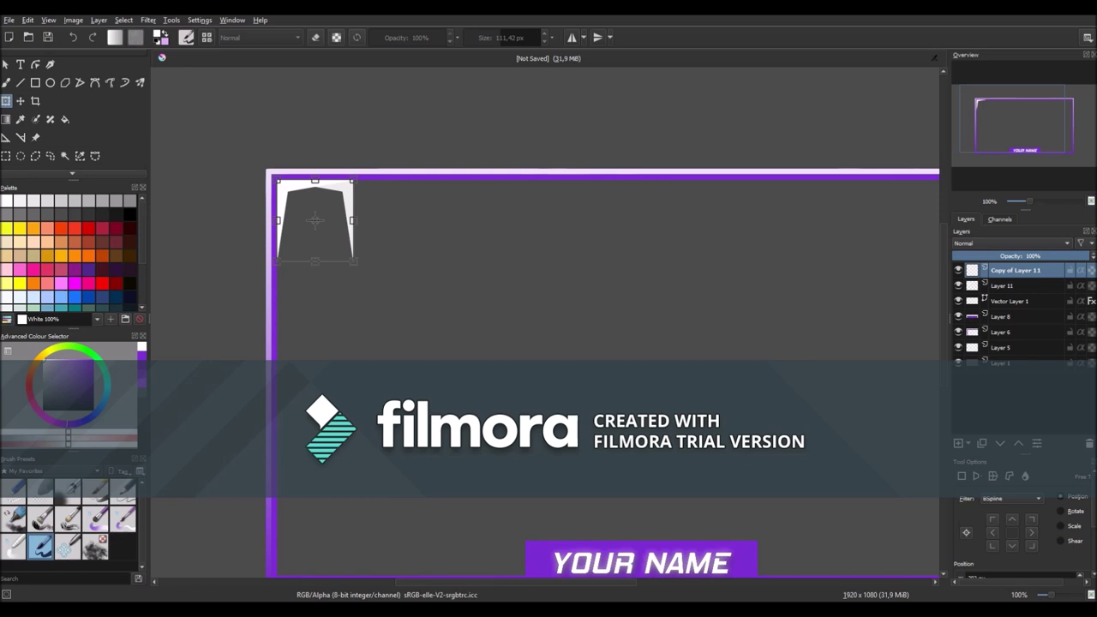
Move the mirrored wedge flush into the frame's upper-right inner corner and apply the transform.
drag(319, 224, 687, 242)
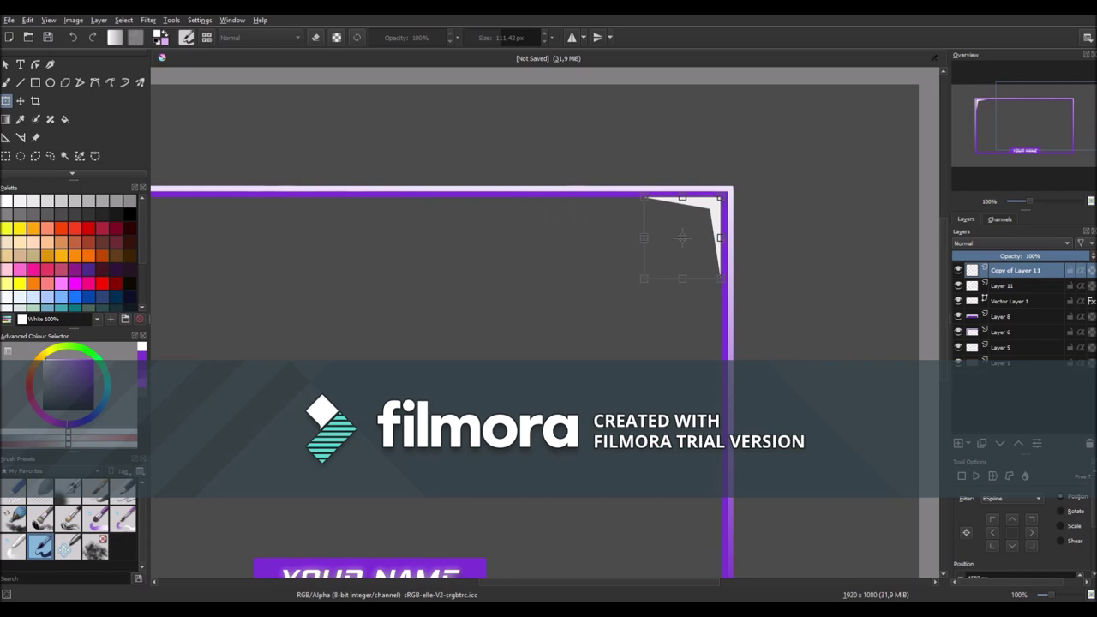
scroll(753, 248, up, 3)
key(Return)
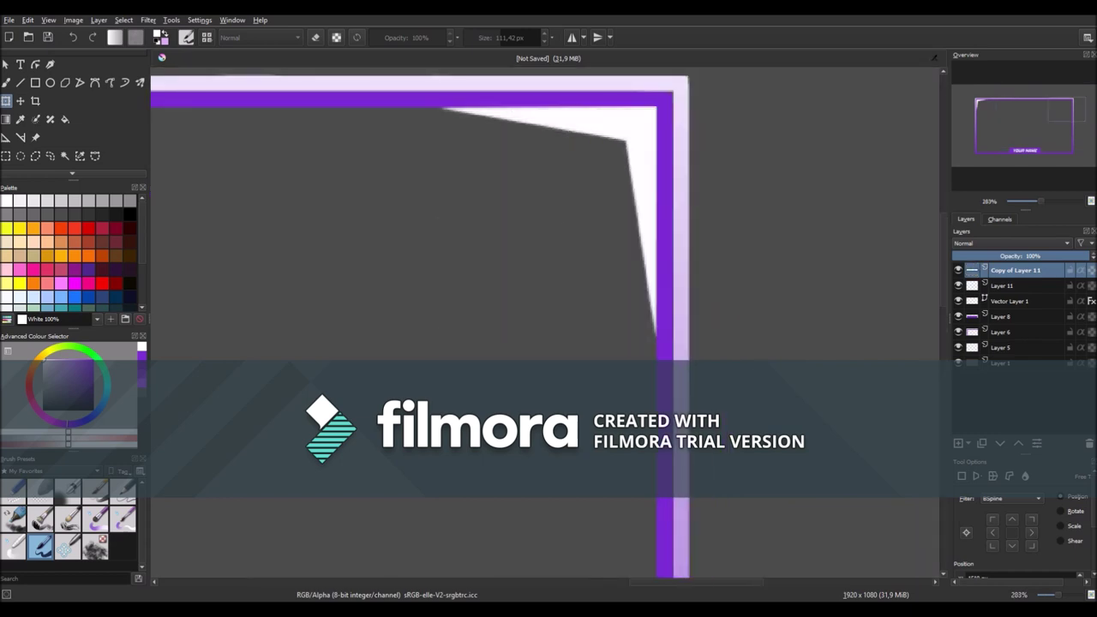
scroll(789, 257, down, 5)
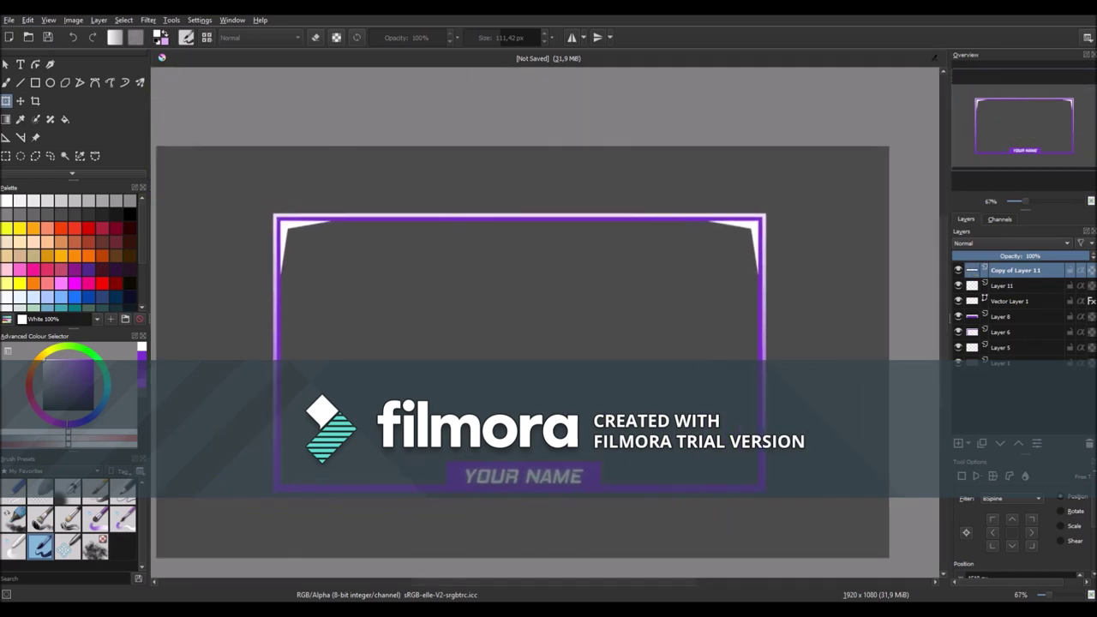
Merge the mirrored wedge layer into Layer 11 and duplicate the merged layer.
right_click(1015, 271)
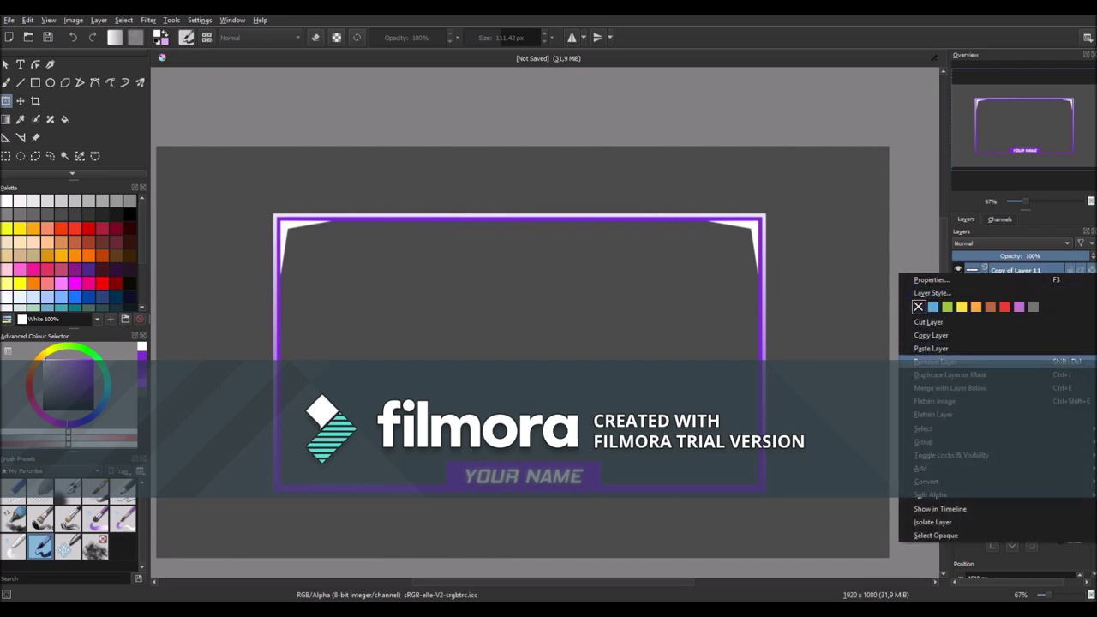
click(949, 388)
key(ctrl+j)
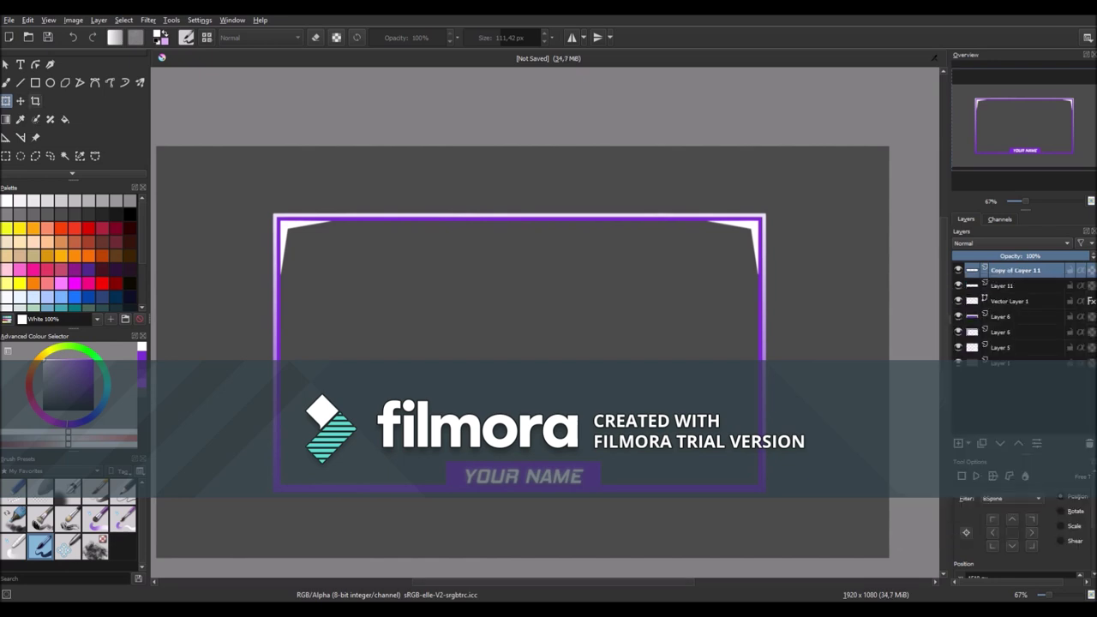
Mirror the duplicated pair of wedges vertically so it fills the frame's lower inner corners, and apply the transform.
key(ctrl+t)
right_click(728, 228)
click(771, 304)
key(Return)
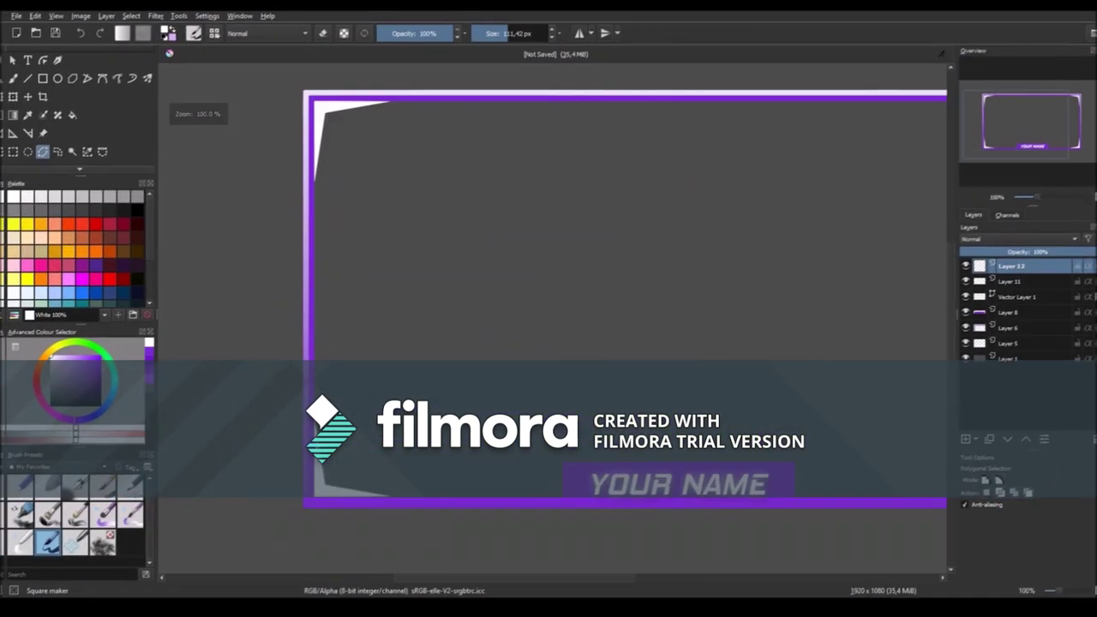
Make a polygonal selection of a tapered accent around the upper-left corner of the YOUR NAME label on Layer 12.
scroll(548, 308, up, 2)
drag(549, 343, 408, 181)
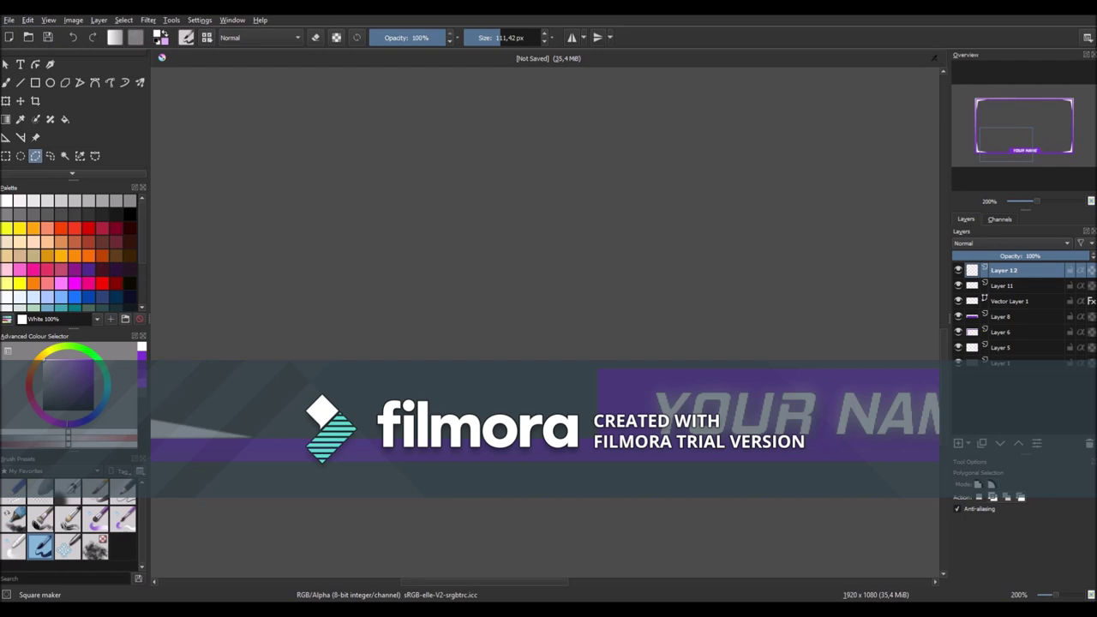
click(597, 436)
click(667, 369)
click(580, 345)
click(546, 452)
click(597, 436)
Paint the selected accent beside the name label white with the brush and clear the selection.
click(6, 83)
drag(583, 394, 641, 386)
scroll(333, 445, down, 2)
click(6, 156)
key(ctrl+shift+a)
Place a horizontally mirrored copy of the Layer 12 accent against the upper-right corner of the YOUR NAME label.
key(ctrl+j)
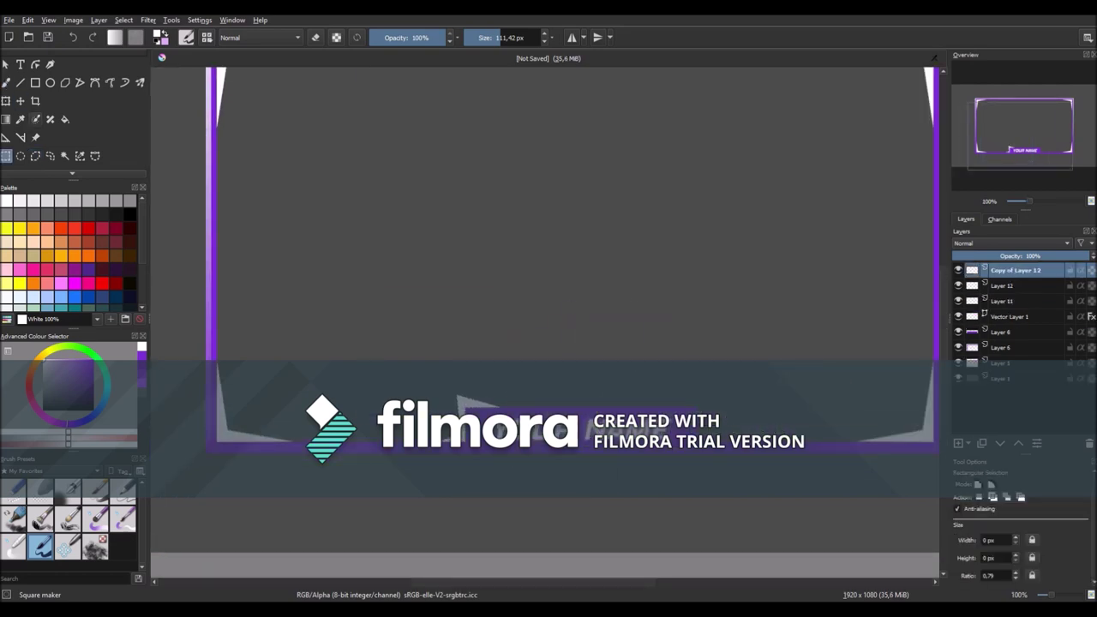
key(ctrl+t)
right_click(465, 401)
click(516, 474)
drag(478, 411, 698, 411)
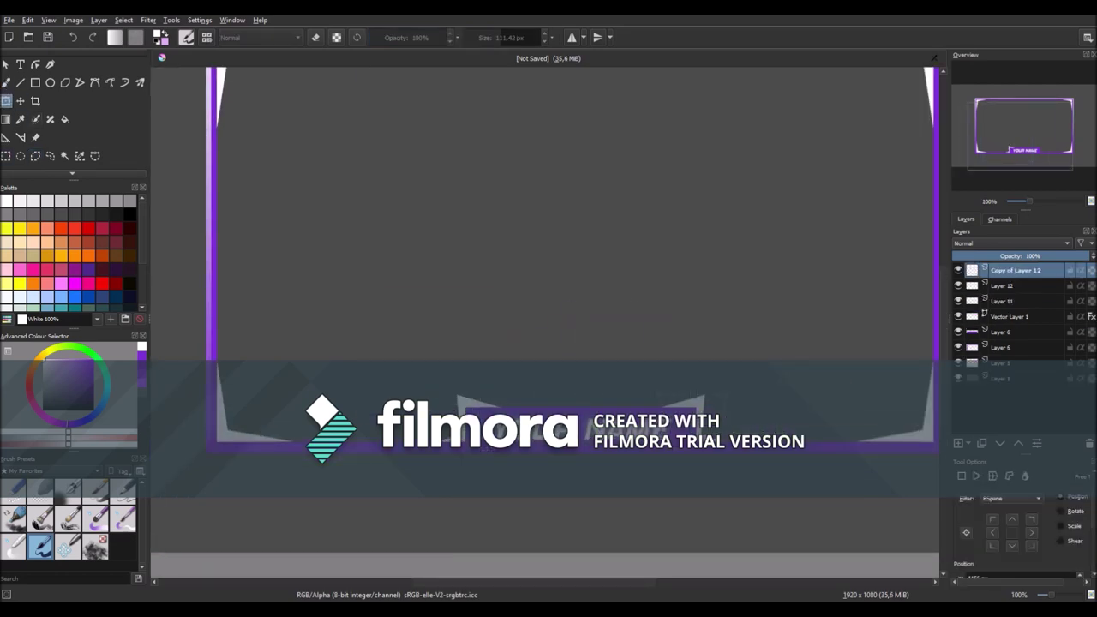
scroll(623, 293, up, 3)
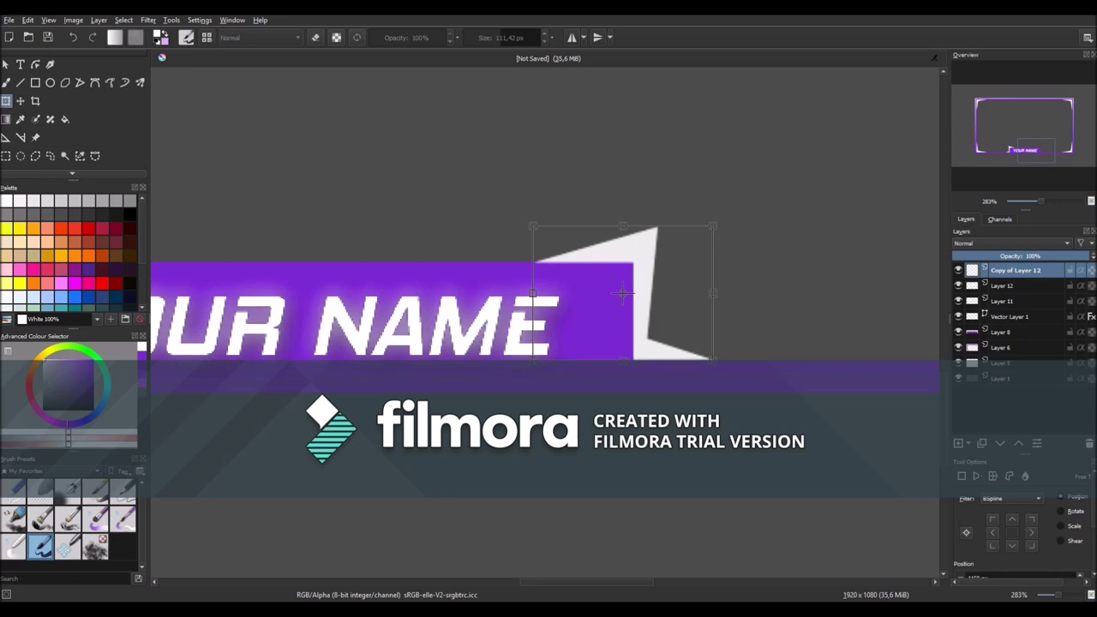
click(20, 101)
Merge the mirrored label accent into Layer 12, and merge that layer into Layer 11.
scroll(675, 507, down, 4)
drag(676, 507, 621, 482)
right_click(1016, 271)
click(968, 375)
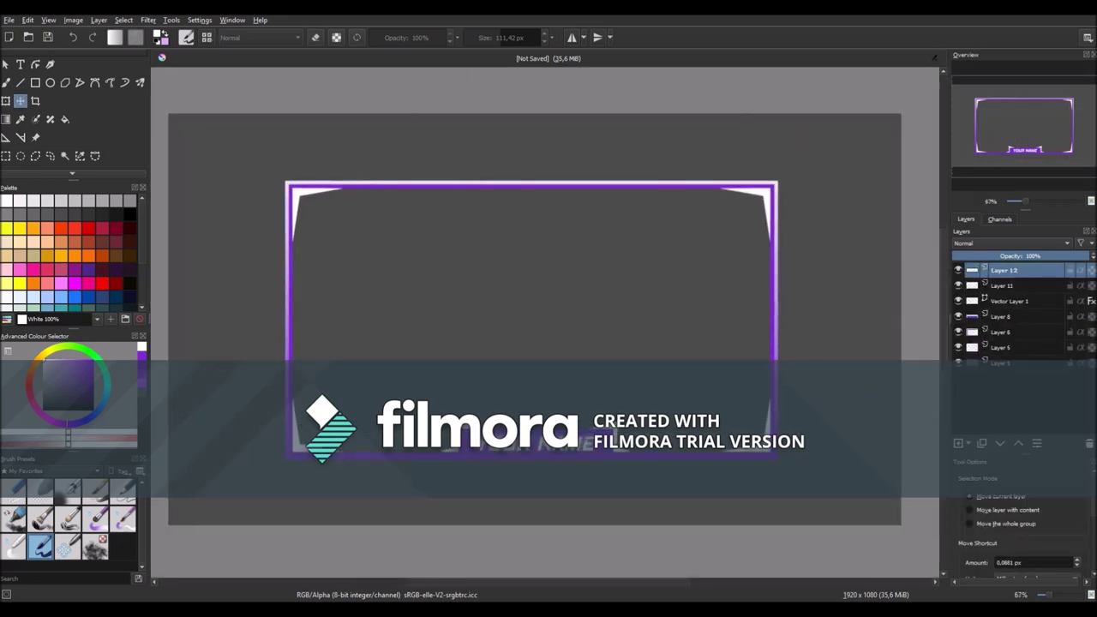
key(ctrl+e)
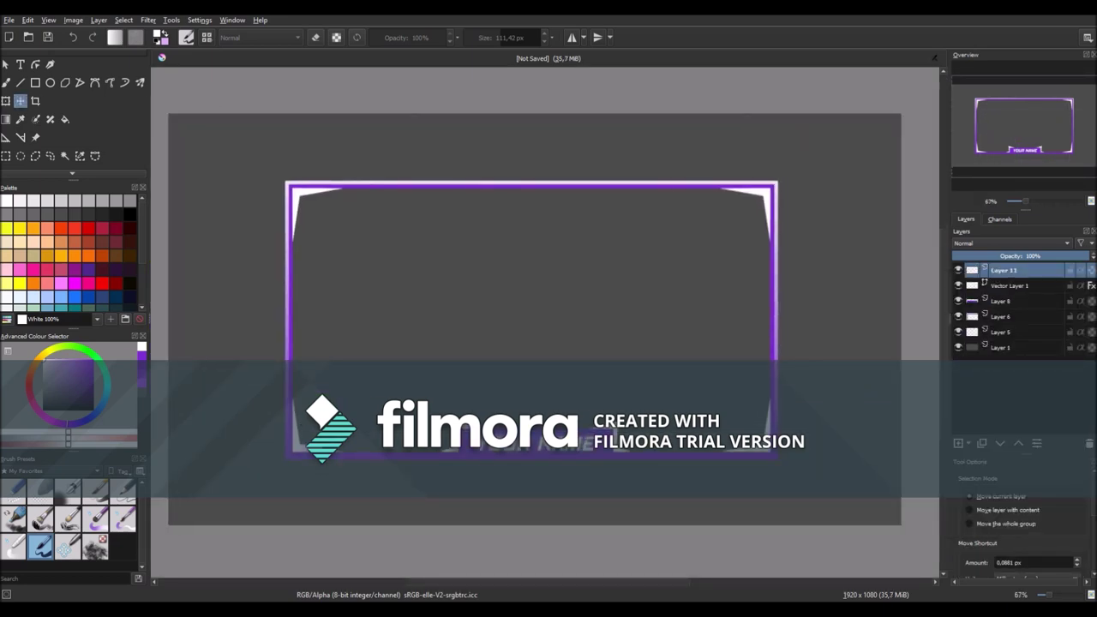